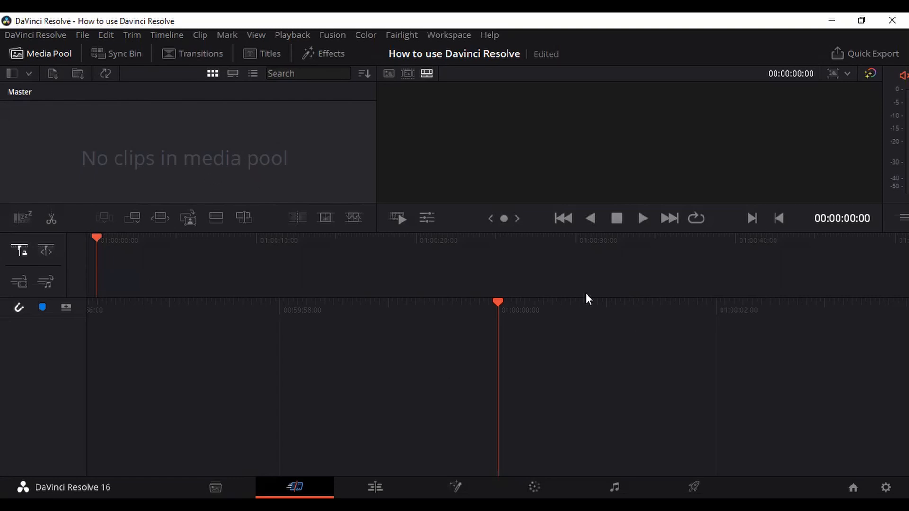
Import the video High Rise shot (1) from the Downloads folder and change the project's frame rate and video format to match it
{"action": "left_click", "coordinate": [86, 35]}
{"action": "mouse_move", "coordinate": [124, 158]}
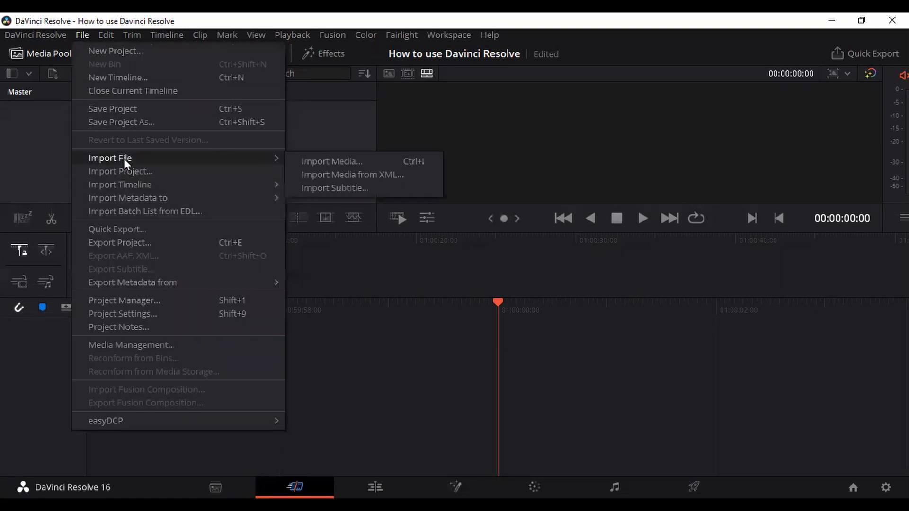
{"action": "left_click", "coordinate": [301, 162]}
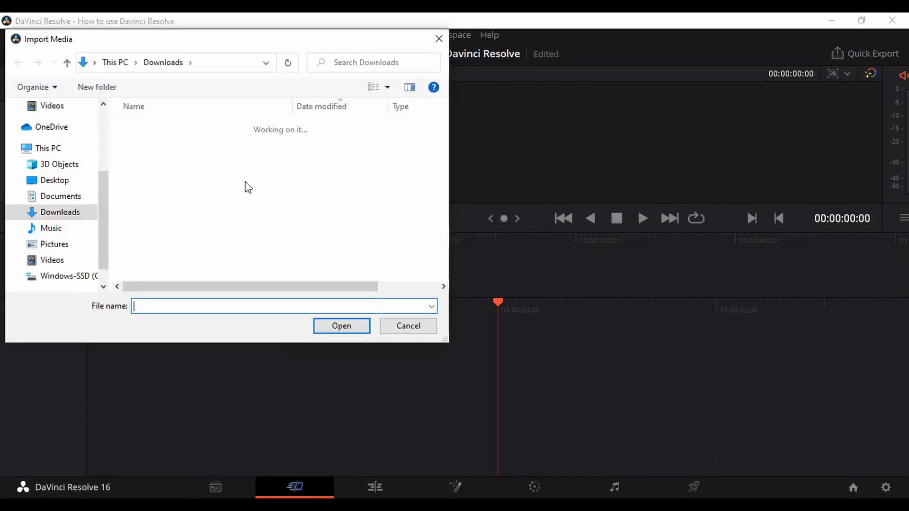
{"action": "scroll", "coordinate": [215, 172], "scroll_direction": "down", "scroll_amount": 3}
{"action": "scroll", "coordinate": [215, 175], "scroll_direction": "down", "scroll_amount": 6}
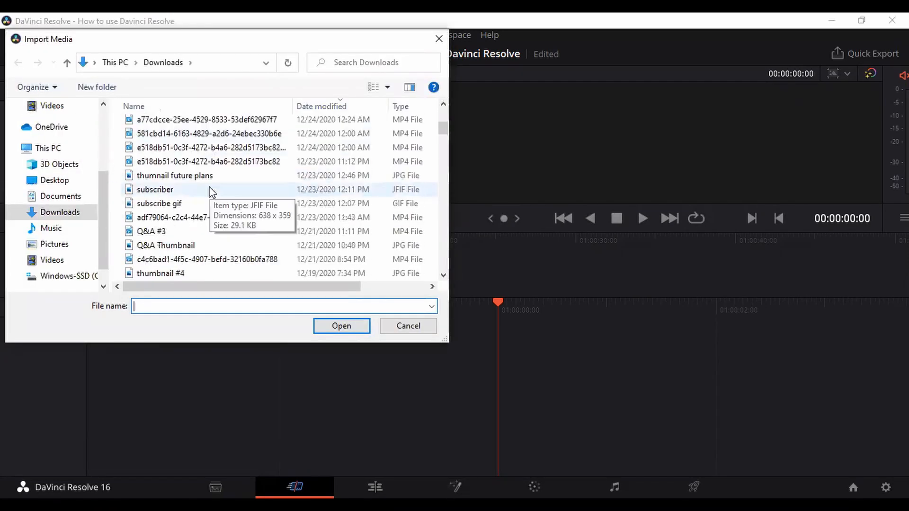
{"action": "scroll", "coordinate": [226, 233], "scroll_direction": "down", "scroll_amount": 2}
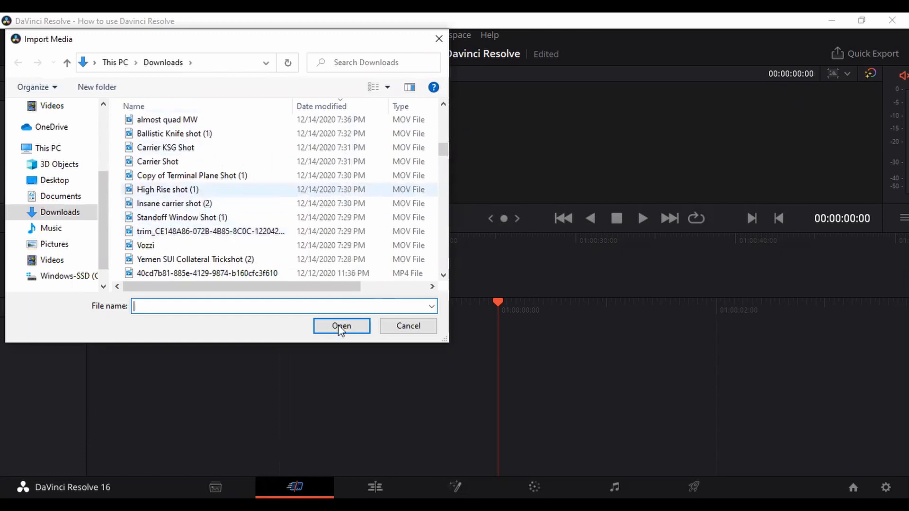
{"action": "double_click", "coordinate": [297, 161]}
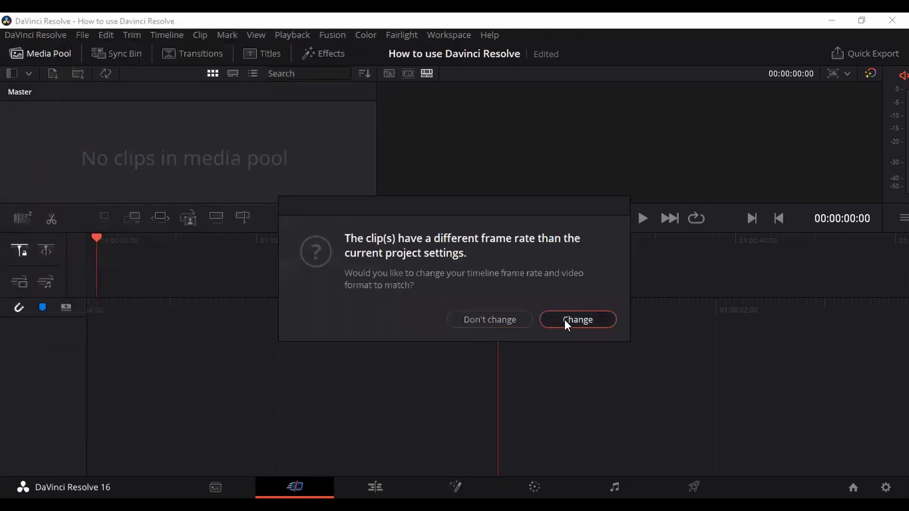
{"action": "left_click", "coordinate": [564, 319]}
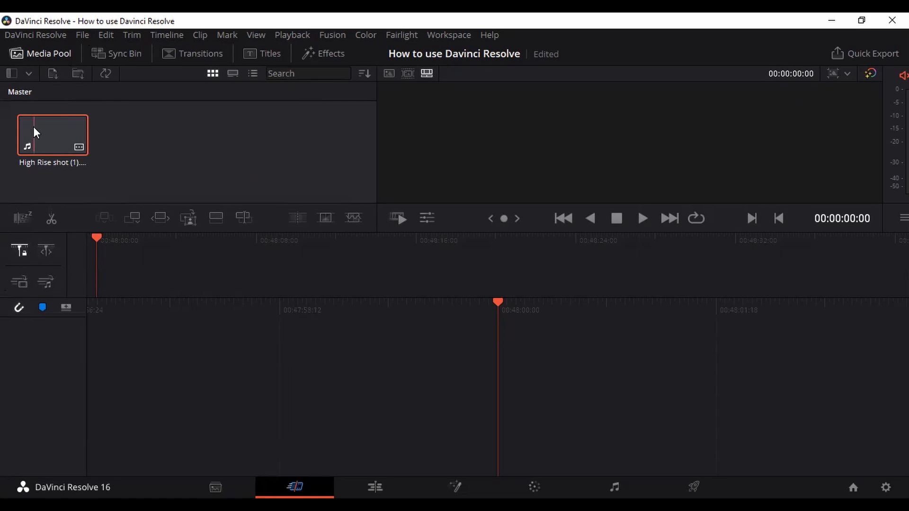
Add the High Rise shot (1) clip to a new timeline and play it back from the start
{"action": "mouse_move", "coordinate": [72, 146]}
{"action": "left_mouse_down"}
{"action": "mouse_move", "coordinate": [221, 243]}
{"action": "mouse_move", "coordinate": [375, 310]}
{"action": "mouse_move", "coordinate": [31, 44]}
{"action": "mouse_move", "coordinate": [95, 125]}
{"action": "mouse_move", "coordinate": [81, 148]}
{"action": "left_mouse_up"}
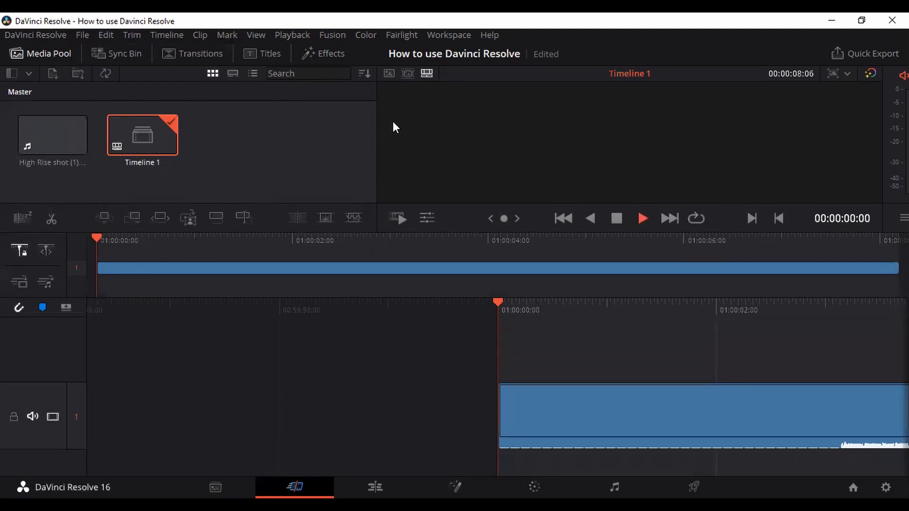
{"action": "left_click", "coordinate": [641, 222]}
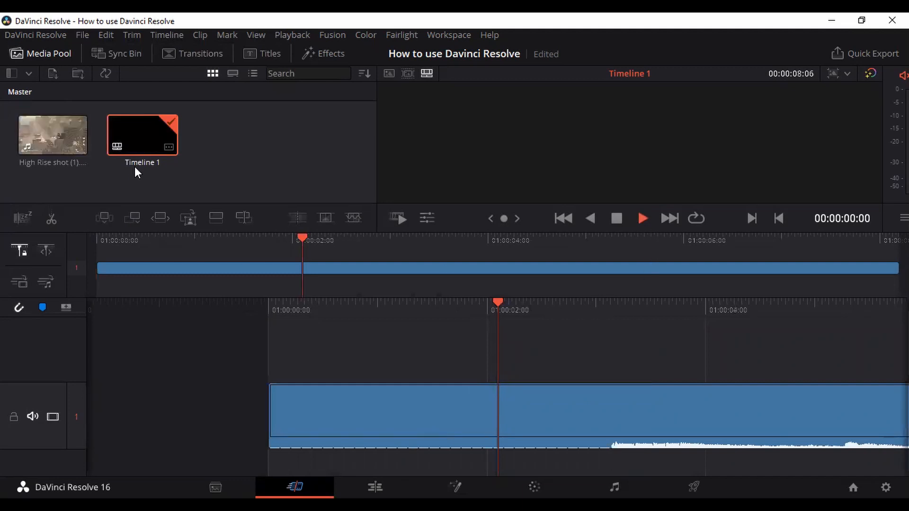
{"action": "left_click_drag", "start_coordinate": [298, 234], "coordinate": [97, 227]}
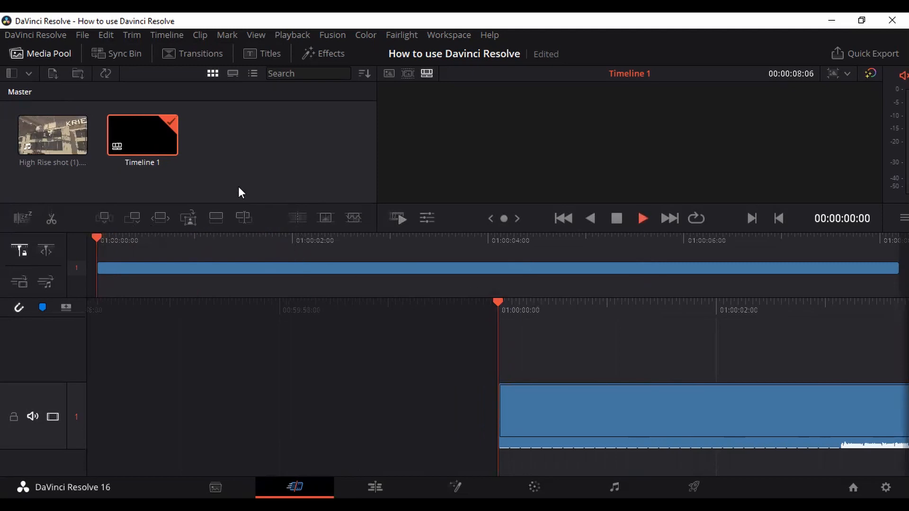
{"action": "key", "text": "space"}
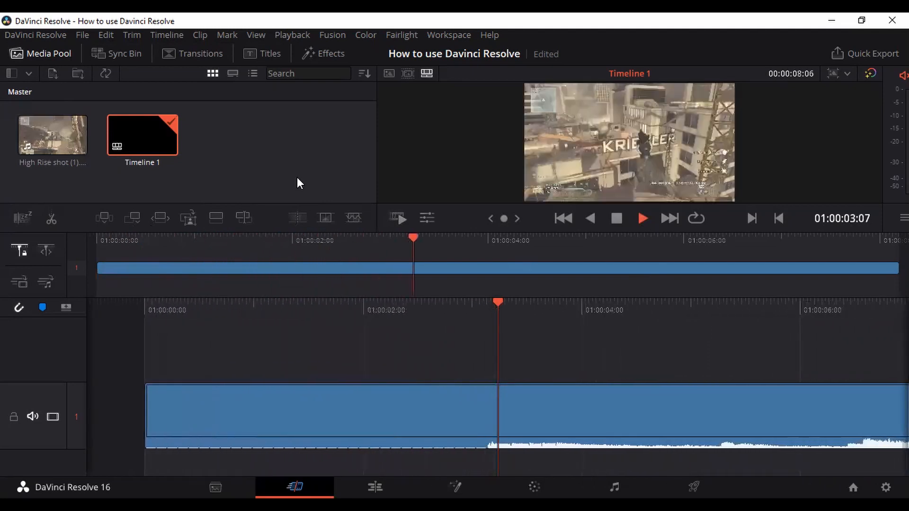
{"action": "left_click", "coordinate": [622, 215]}
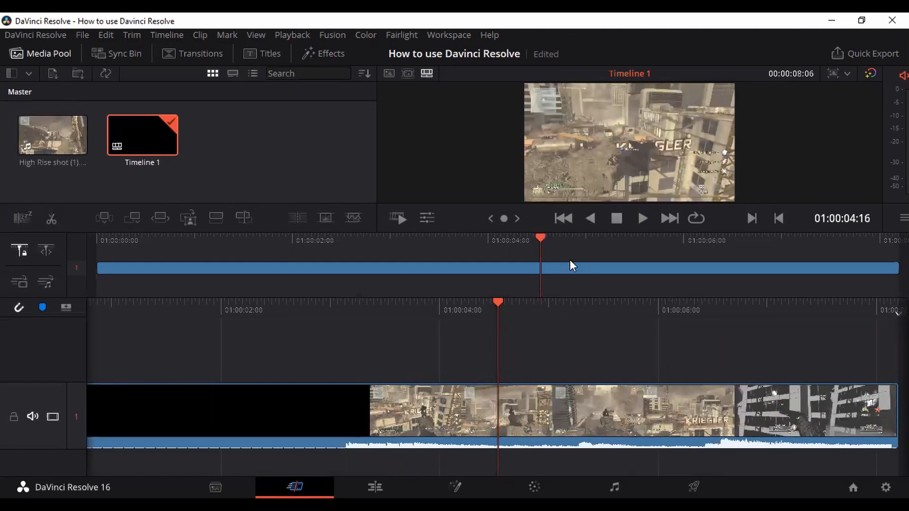
Split the timeline clip at 01:00:03:13, just after the black opening ends
{"action": "left_click", "coordinate": [535, 238]}
{"action": "left_click_drag", "start_coordinate": [534, 240], "coordinate": [462, 242]}
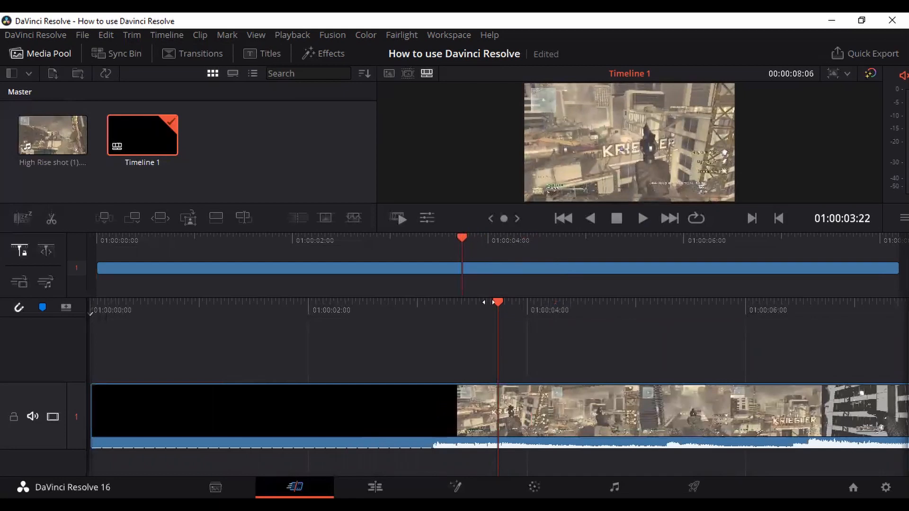
{"action": "left_click_drag", "start_coordinate": [459, 235], "coordinate": [434, 271]}
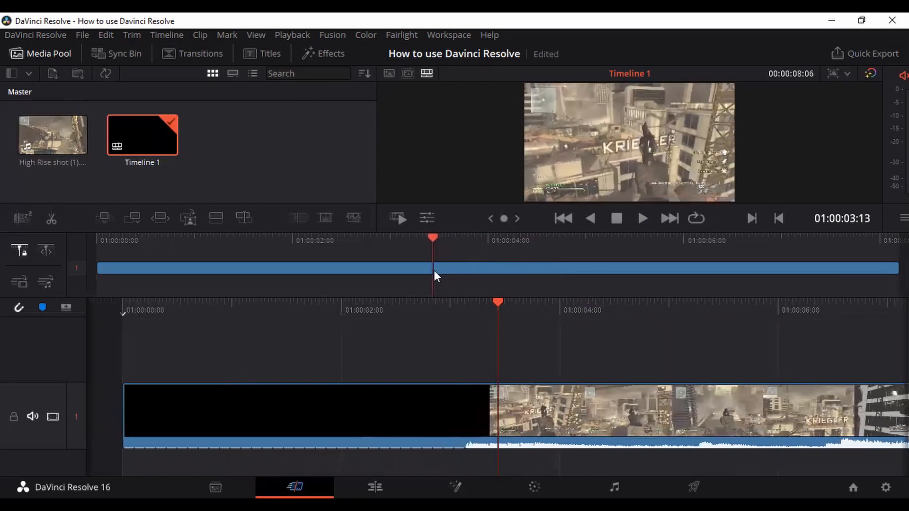
{"action": "right_click", "coordinate": [495, 395]}
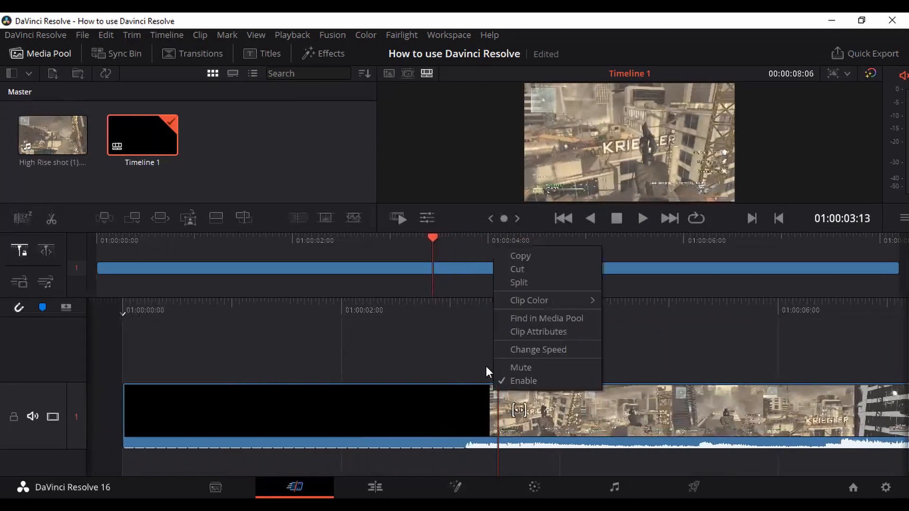
{"action": "left_click", "coordinate": [502, 283]}
Cut the black opening segment before the split, play the trimmed timeline, and return the playhead to 01:00:00:10
{"action": "left_click", "coordinate": [447, 388]}
{"action": "right_click", "coordinate": [448, 387]}
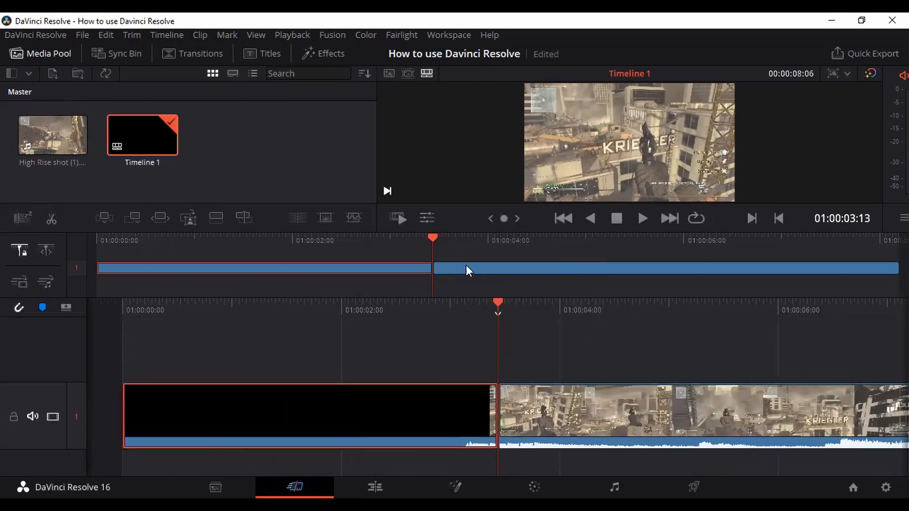
{"action": "left_click", "coordinate": [465, 263]}
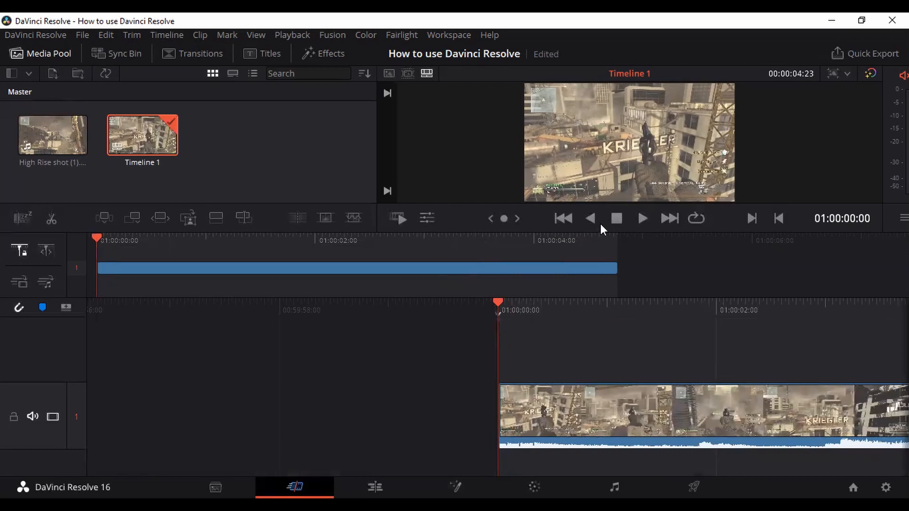
{"action": "left_click", "coordinate": [640, 219]}
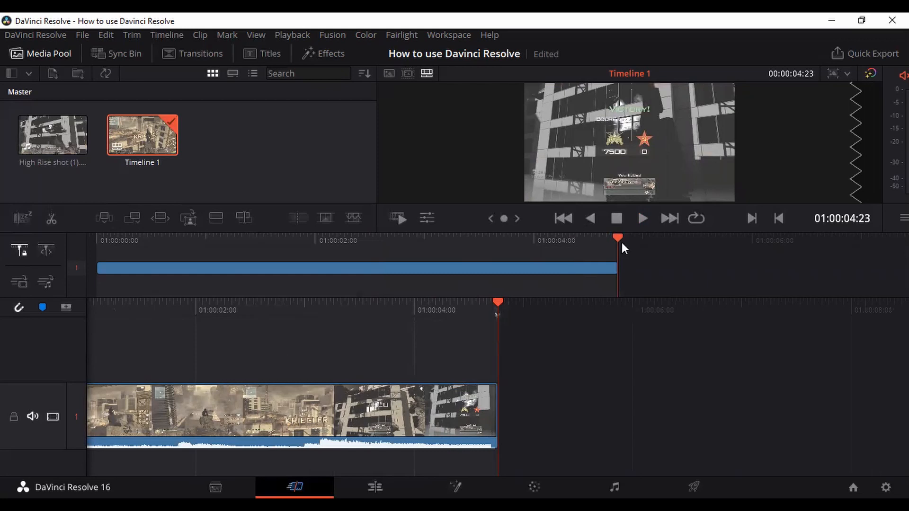
{"action": "left_click_drag", "start_coordinate": [615, 237], "coordinate": [133, 270]}
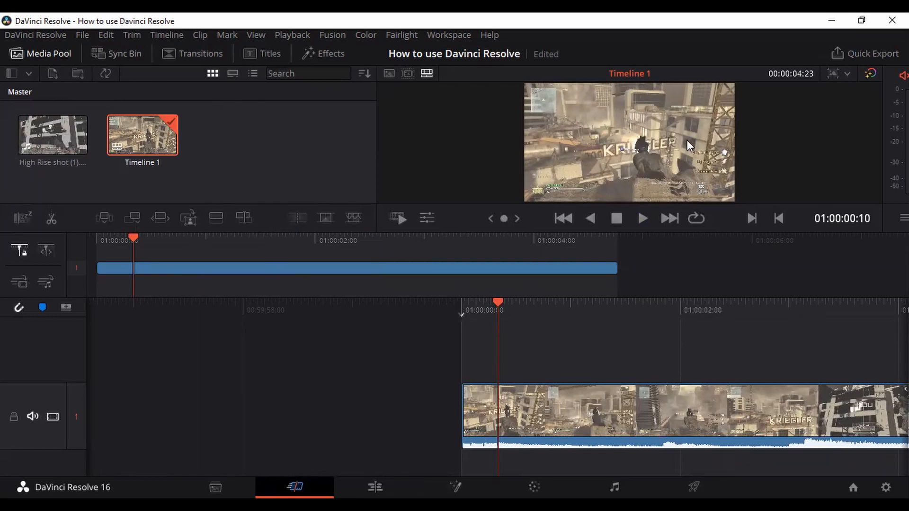
Browse the video effects library, examining the ResolveFX Blur, Color, Generate, Light and Refine filters
{"action": "left_click", "coordinate": [315, 53]}
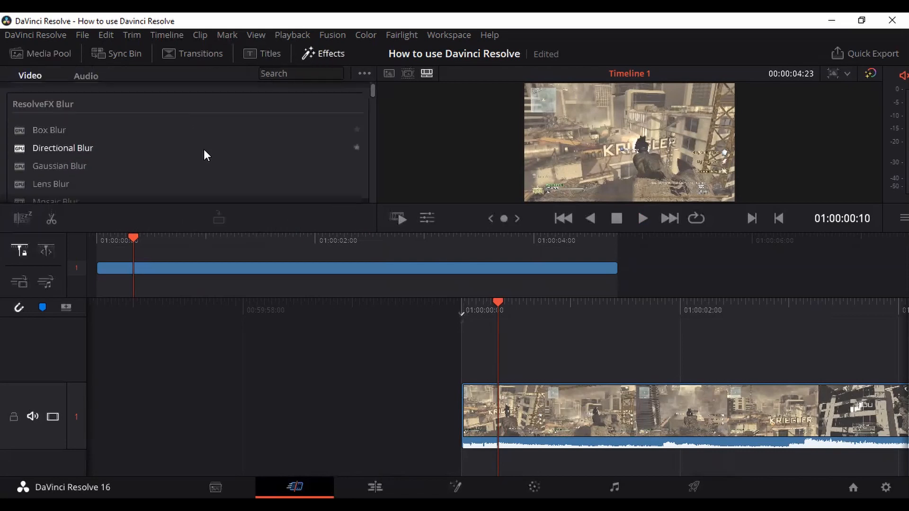
{"action": "scroll", "coordinate": [208, 147], "scroll_direction": "down", "scroll_amount": 2}
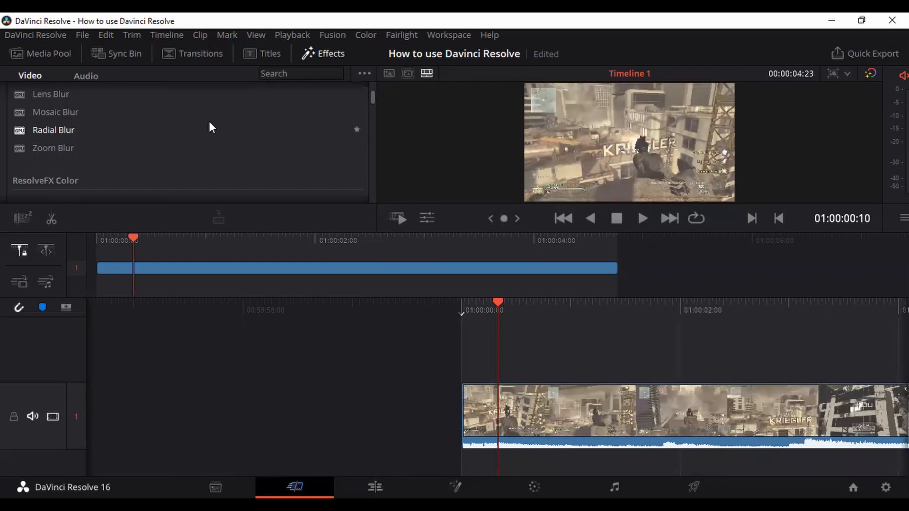
{"action": "scroll", "coordinate": [210, 126], "scroll_direction": "up", "scroll_amount": 4}
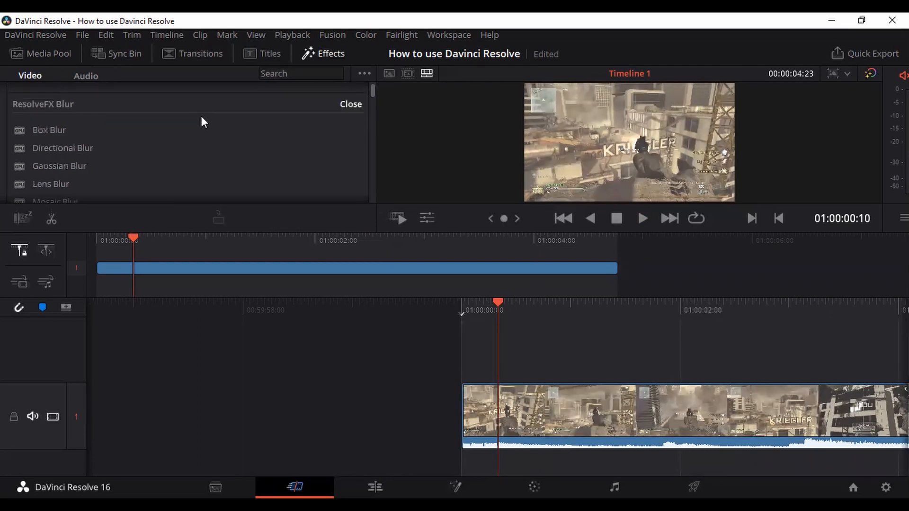
{"action": "scroll", "coordinate": [202, 137], "scroll_direction": "down", "scroll_amount": 5}
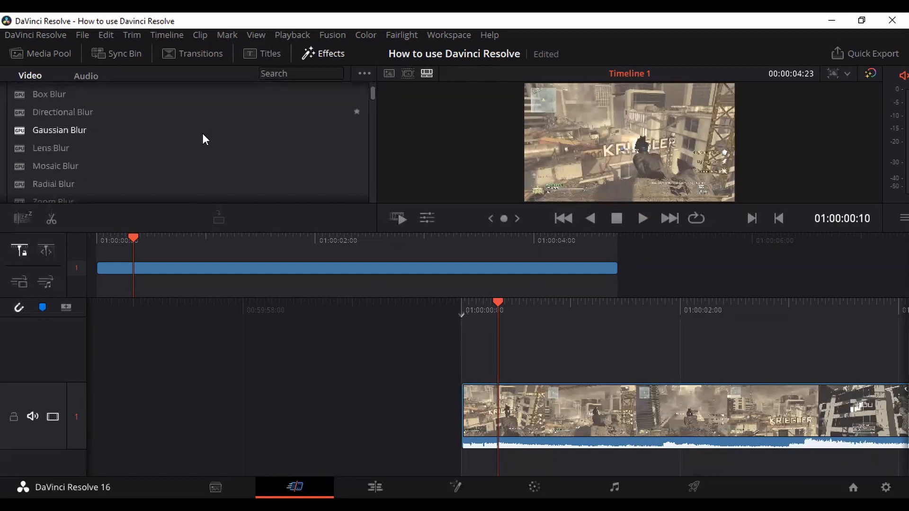
{"action": "scroll", "coordinate": [118, 158], "scroll_direction": "up", "scroll_amount": 3}
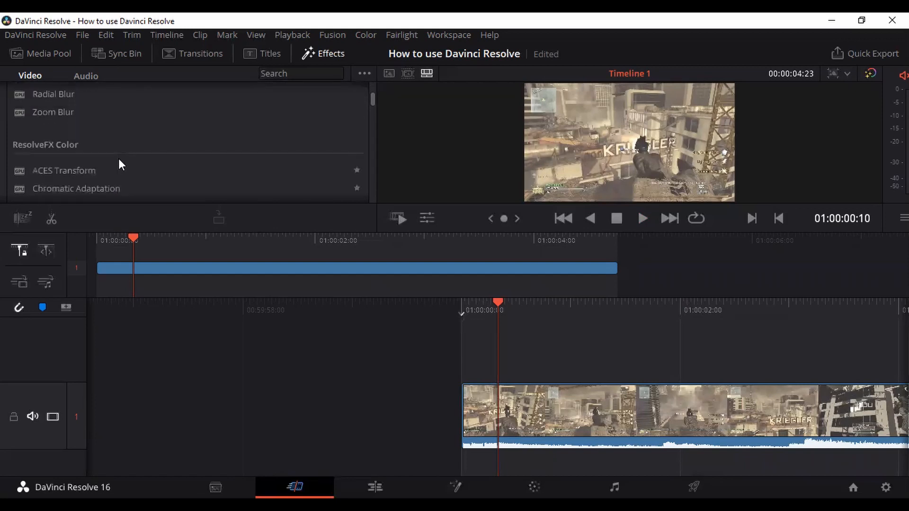
{"action": "scroll", "coordinate": [195, 148], "scroll_direction": "up", "scroll_amount": 3}
{"action": "scroll", "coordinate": [196, 145], "scroll_direction": "down", "scroll_amount": 8}
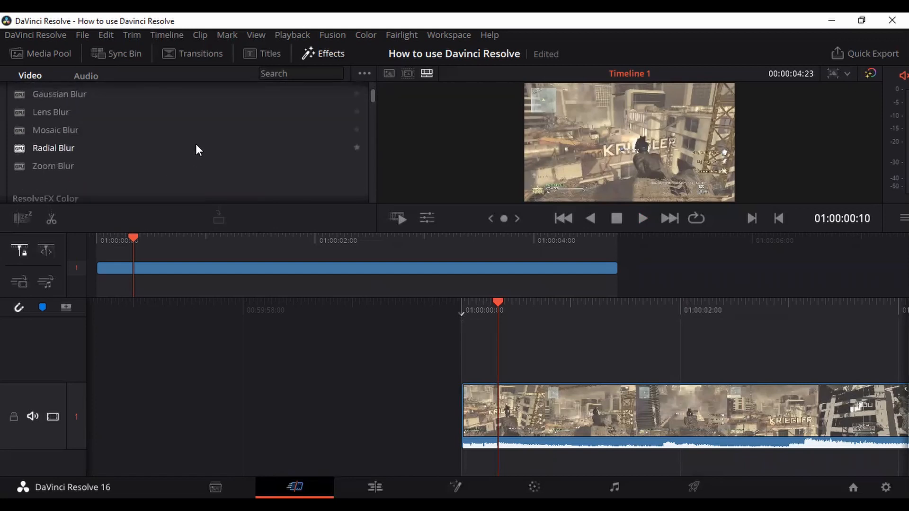
{"action": "scroll", "coordinate": [197, 143], "scroll_direction": "down", "scroll_amount": 6}
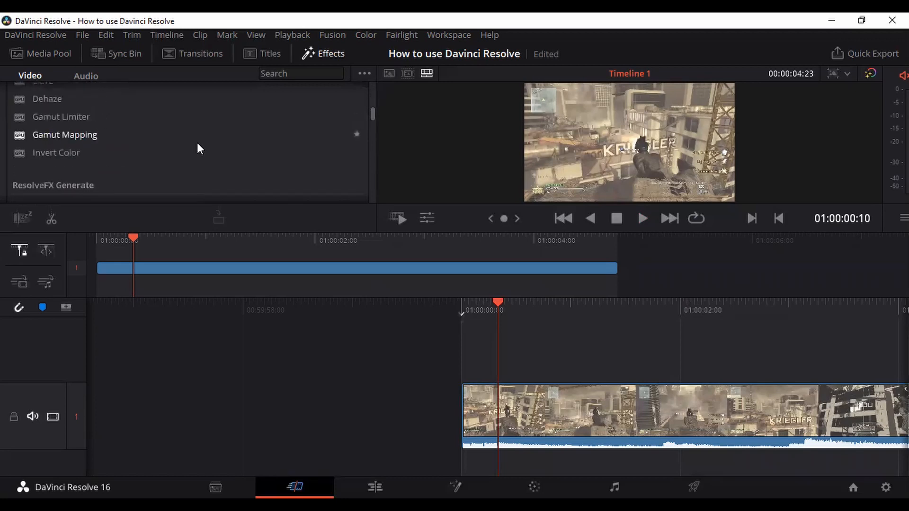
{"action": "scroll", "coordinate": [130, 150], "scroll_direction": "down", "scroll_amount": 3}
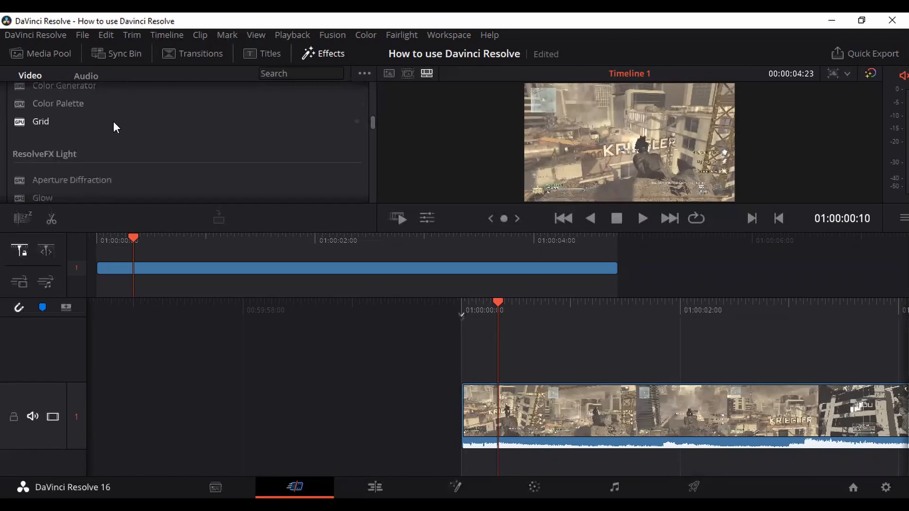
{"action": "scroll", "coordinate": [158, 162], "scroll_direction": "down", "scroll_amount": 6}
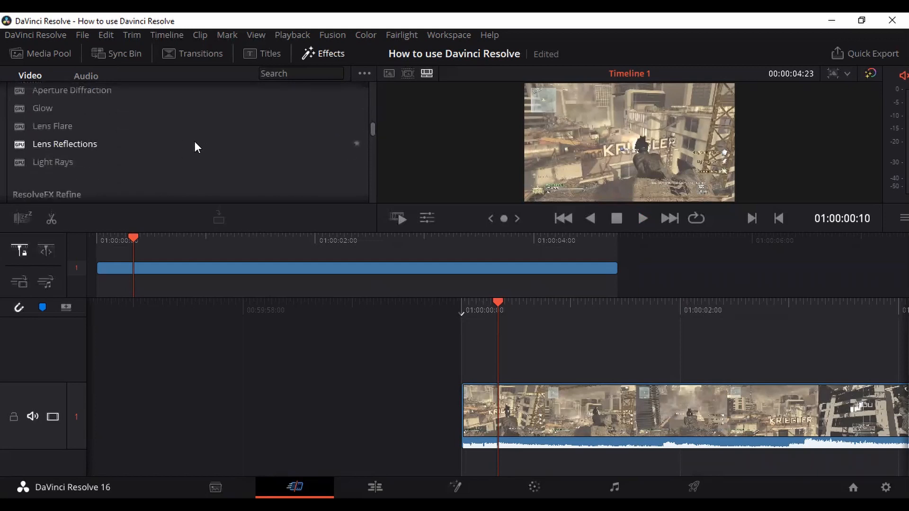
{"action": "scroll", "coordinate": [159, 140], "scroll_direction": "down", "scroll_amount": 2}
{"action": "scroll", "coordinate": [161, 141], "scroll_direction": "up", "scroll_amount": 10}
{"action": "scroll", "coordinate": [270, 147], "scroll_direction": "up", "scroll_amount": 10}
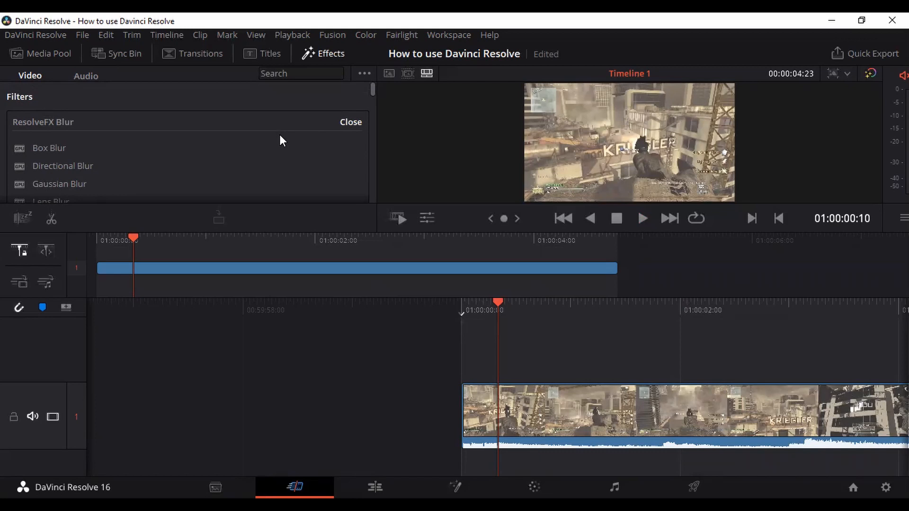
Apply the Zoom Blur filter from ResolveFX Blur to the trimmed gameplay clip on the timeline
{"action": "scroll", "coordinate": [79, 123], "scroll_direction": "down", "scroll_amount": 4}
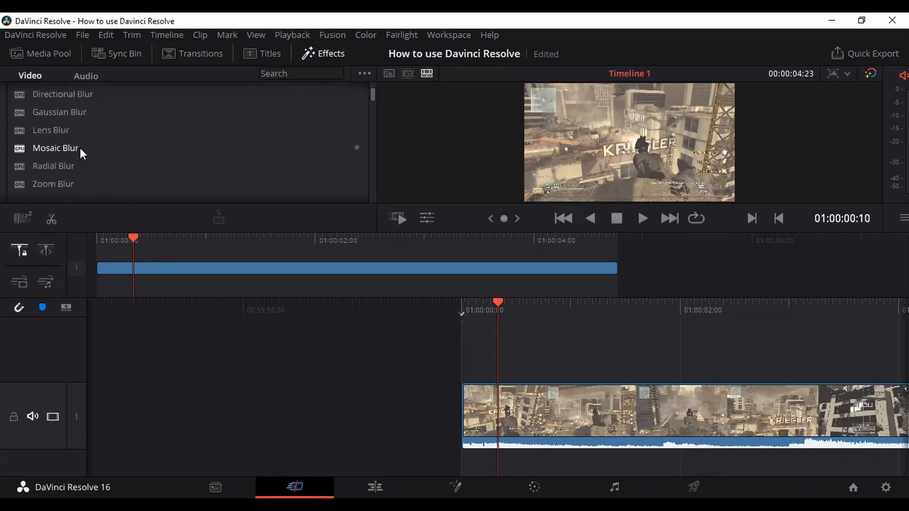
{"action": "scroll", "coordinate": [146, 137], "scroll_direction": "down", "scroll_amount": 1}
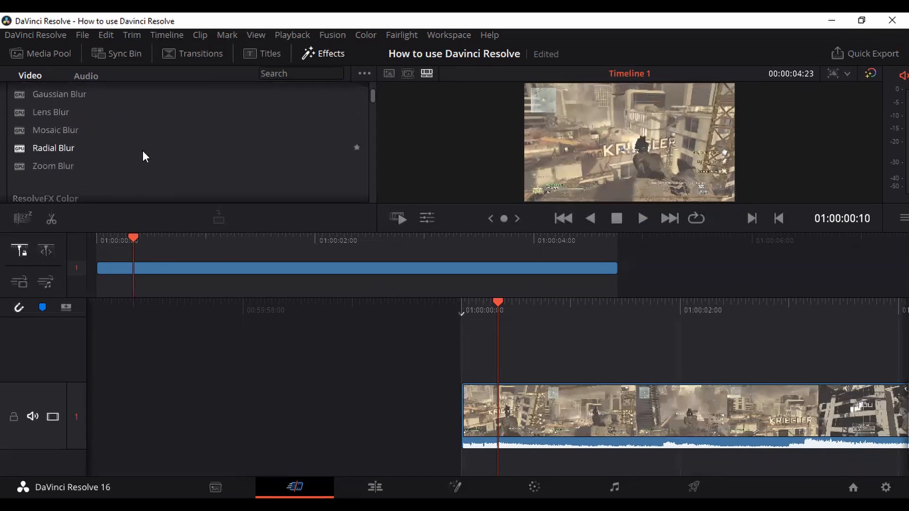
{"action": "left_click", "coordinate": [146, 161]}
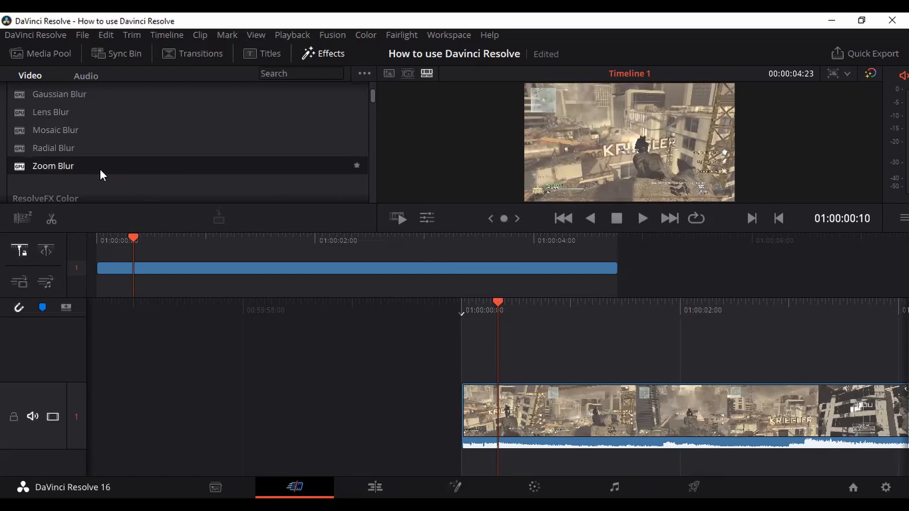
{"action": "left_click_drag", "start_coordinate": [99, 166], "coordinate": [476, 418]}
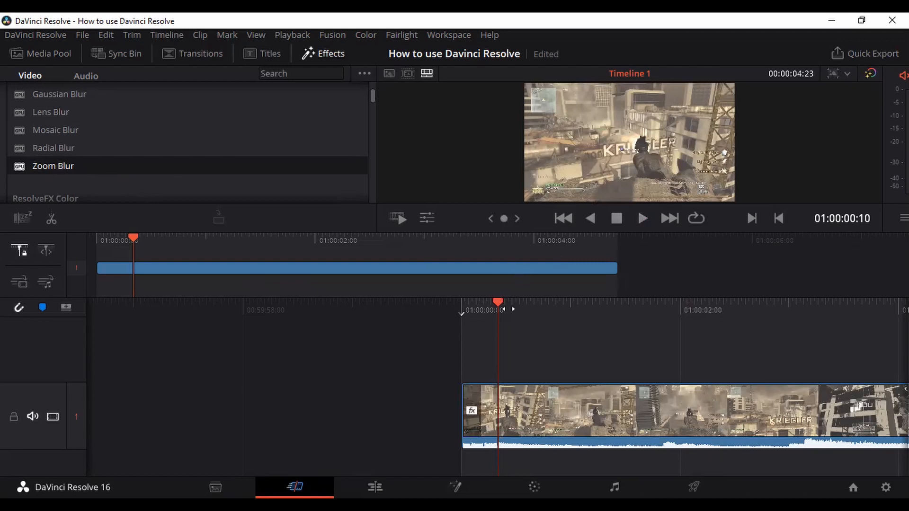
Play the timeline from its start to check the Zoom Blur effect, stopping at 01:00:03:29
{"action": "left_click_drag", "start_coordinate": [131, 238], "coordinate": [96, 239]}
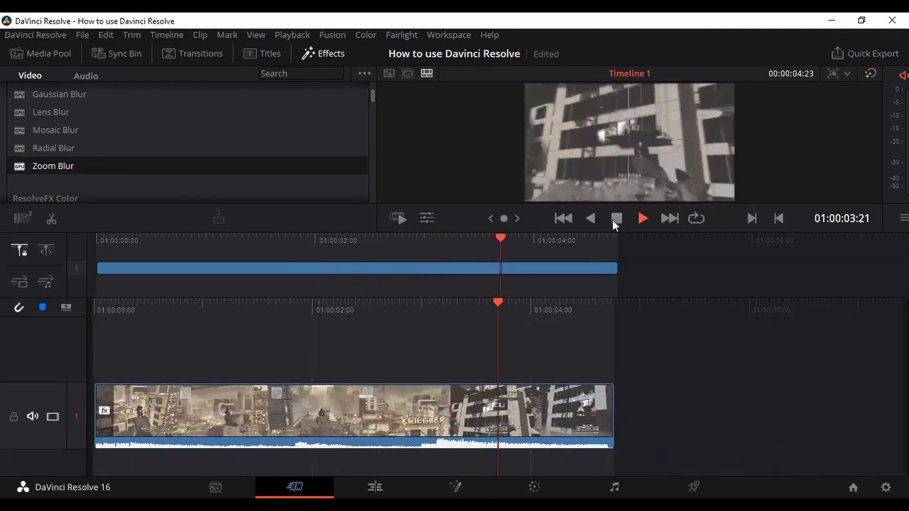
{"action": "left_click", "coordinate": [616, 218]}
{"action": "scroll", "coordinate": [125, 163], "scroll_direction": "down", "scroll_amount": 5}
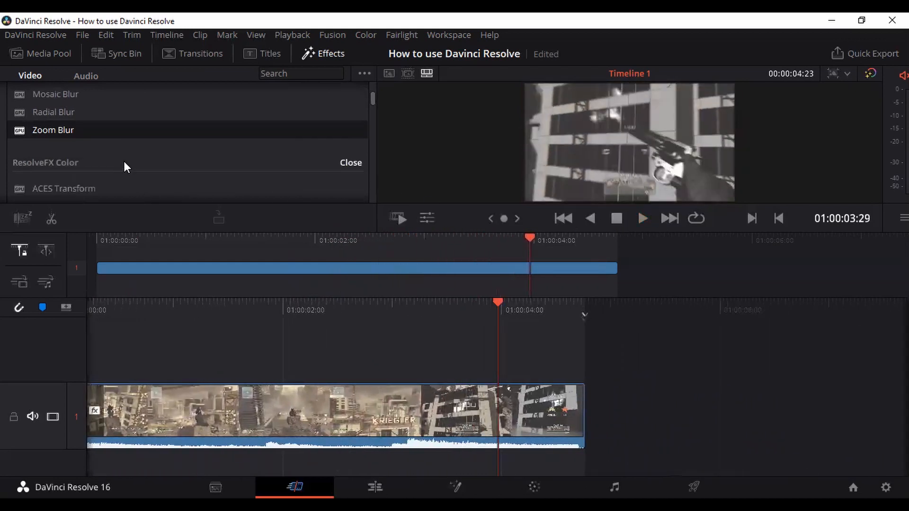
{"action": "scroll", "coordinate": [259, 149], "scroll_direction": "up", "scroll_amount": 5}
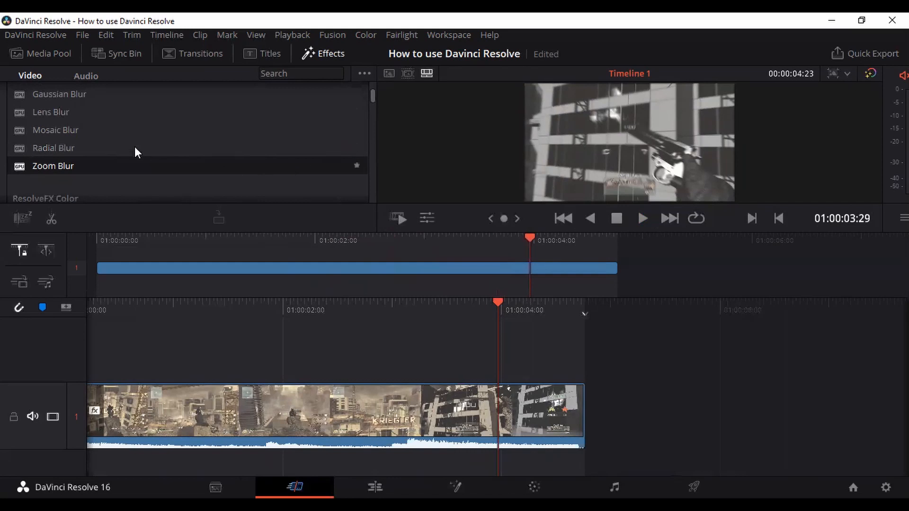
Apply the Radial Blur filter from ResolveFX Blur to the gameplay clip on the timeline
{"action": "left_click", "coordinate": [122, 151]}
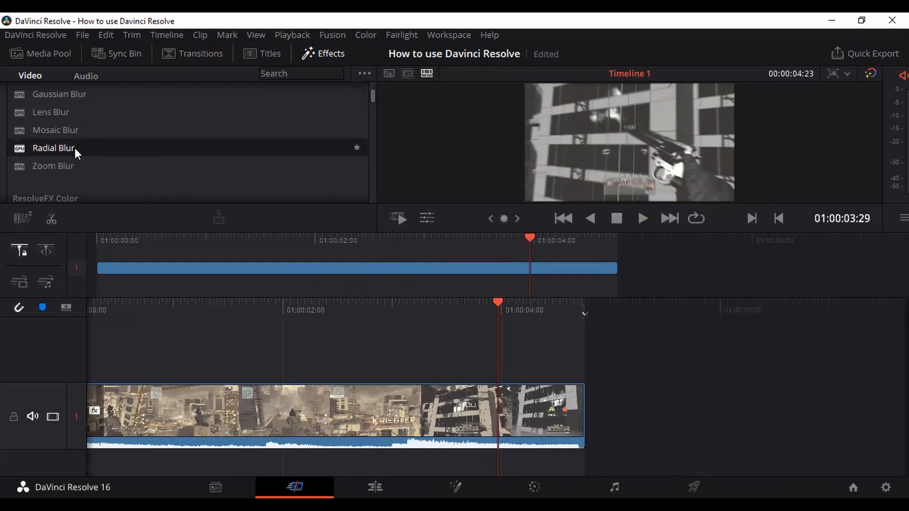
{"action": "left_click", "coordinate": [218, 434]}
{"action": "left_click_drag", "start_coordinate": [202, 409], "coordinate": [204, 406]}
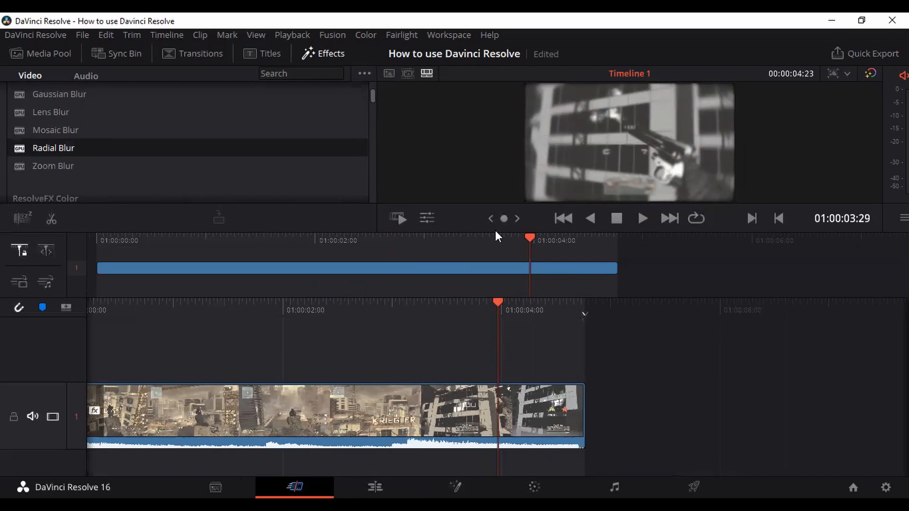
Play the timeline from its start to its end to check the Radial Blur effect
{"action": "left_click_drag", "start_coordinate": [524, 240], "coordinate": [96, 230]}
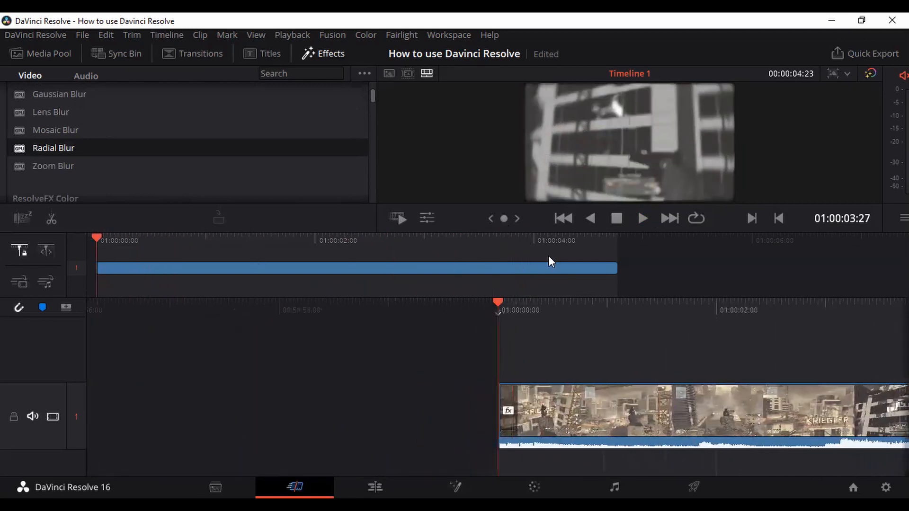
{"action": "left_click", "coordinate": [645, 220]}
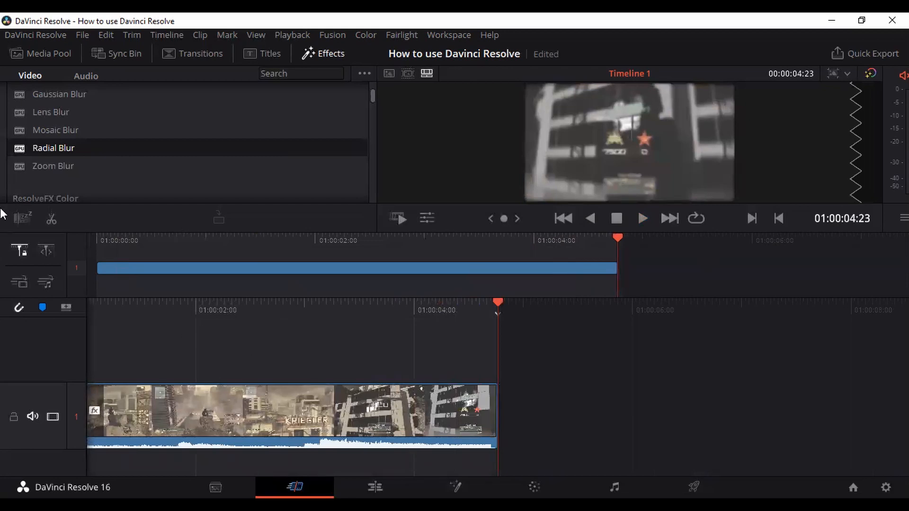
{"action": "scroll", "coordinate": [115, 146], "scroll_direction": "down", "scroll_amount": 6}
{"action": "scroll", "coordinate": [327, 155], "scroll_direction": "up", "scroll_amount": 2}
{"action": "scroll", "coordinate": [328, 154], "scroll_direction": "up", "scroll_amount": 1}
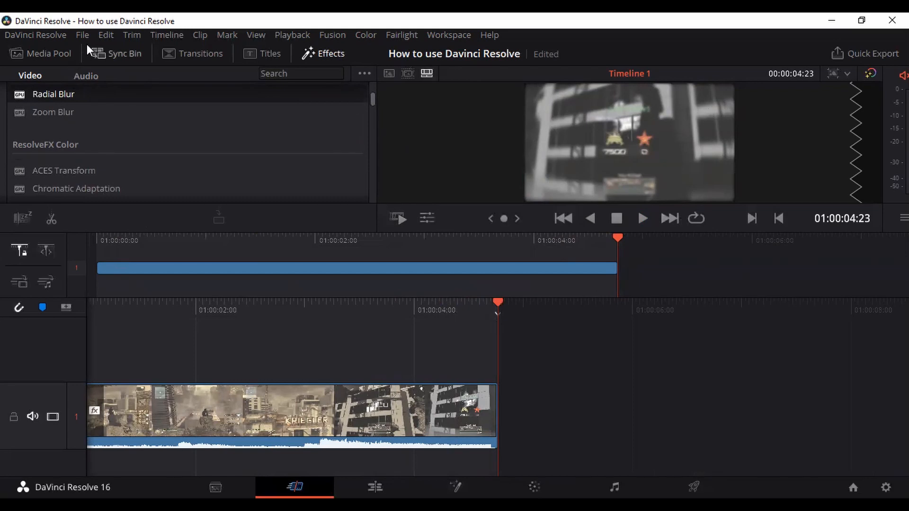
Show the Media Pool again and replay the blurred clip from the start of the timeline
{"action": "left_click", "coordinate": [69, 50]}
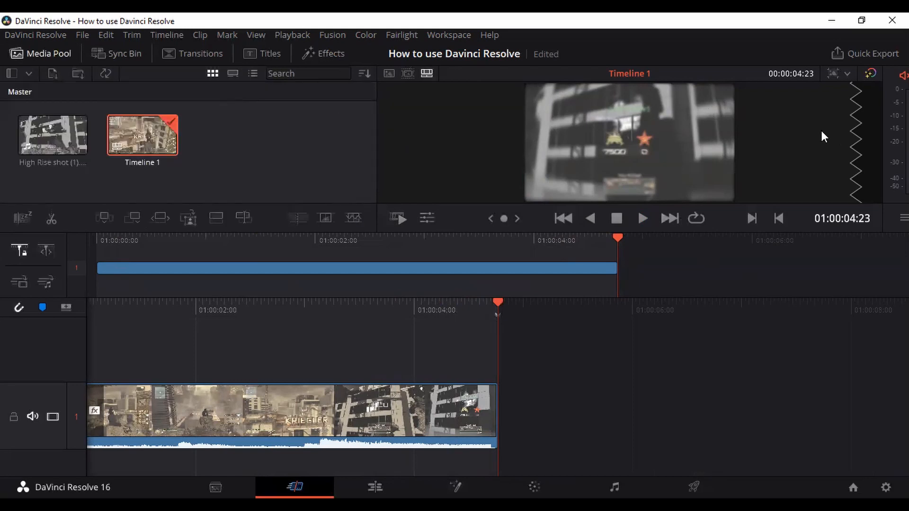
{"action": "left_click_drag", "start_coordinate": [616, 235], "coordinate": [84, 160]}
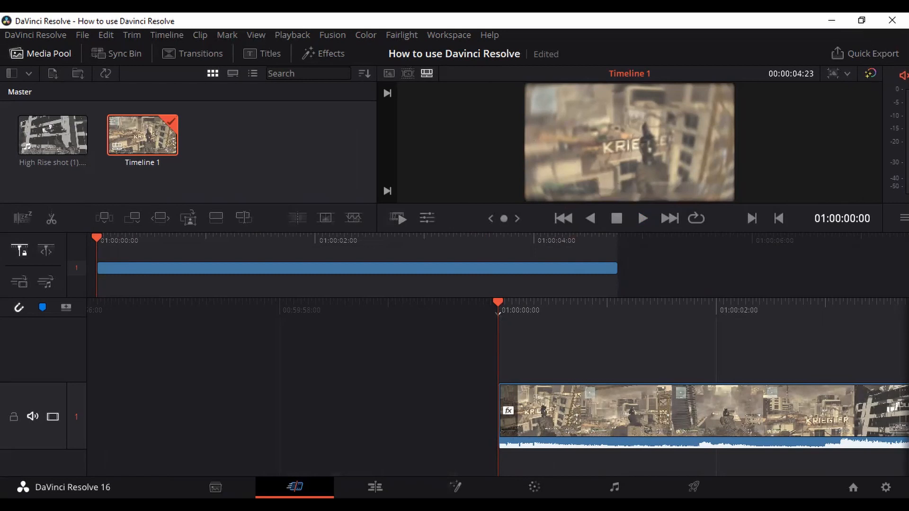
{"action": "left_click", "coordinate": [643, 217]}
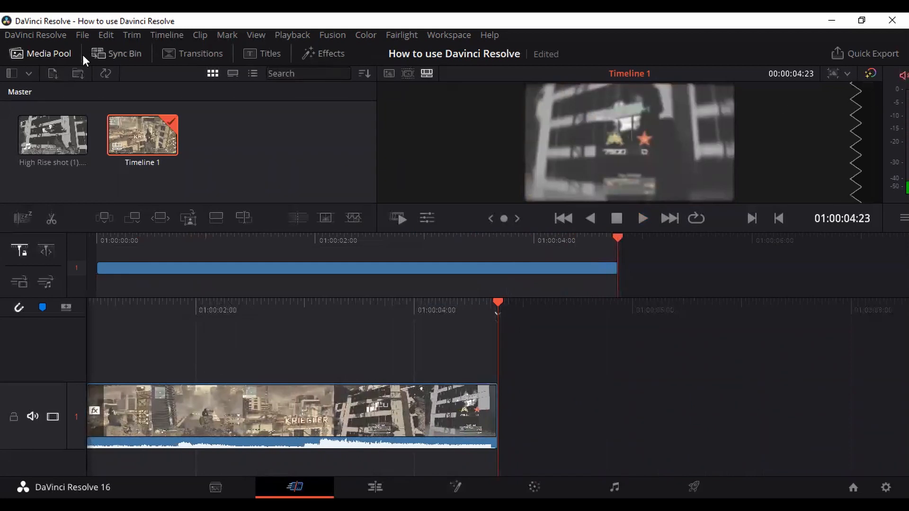
Import the video file IMG_0141 (1) from the Downloads folder into the Media Pool
{"action": "left_click", "coordinate": [75, 34]}
{"action": "mouse_move", "coordinate": [121, 154]}
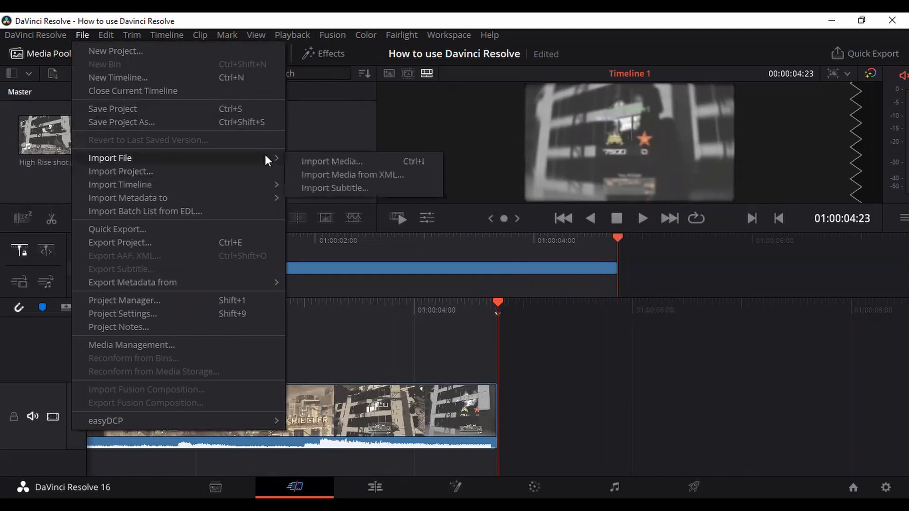
{"action": "left_click", "coordinate": [322, 164]}
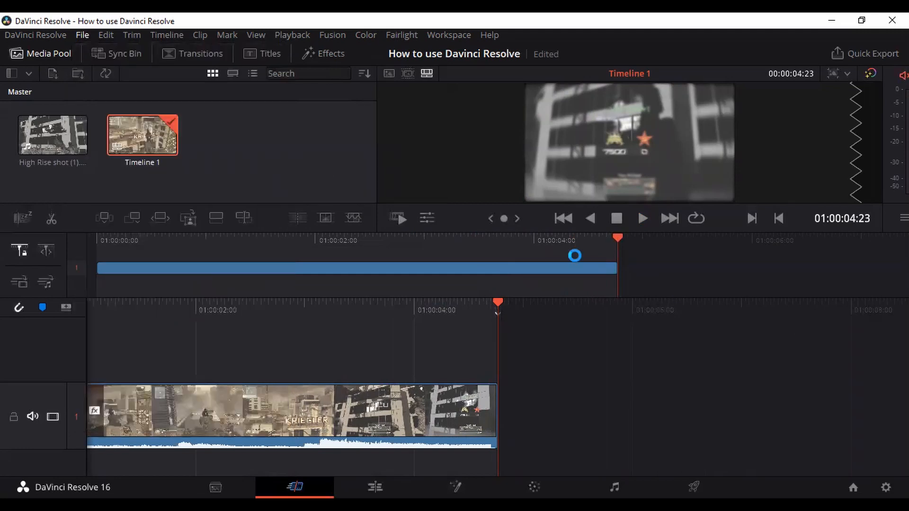
{"action": "scroll", "coordinate": [160, 172], "scroll_direction": "down", "scroll_amount": 1}
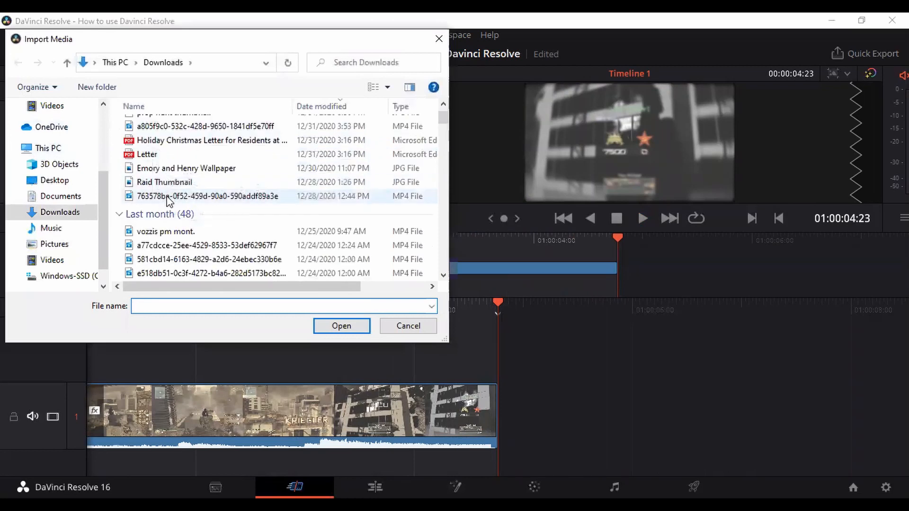
{"action": "scroll", "coordinate": [158, 182], "scroll_direction": "up", "scroll_amount": 1}
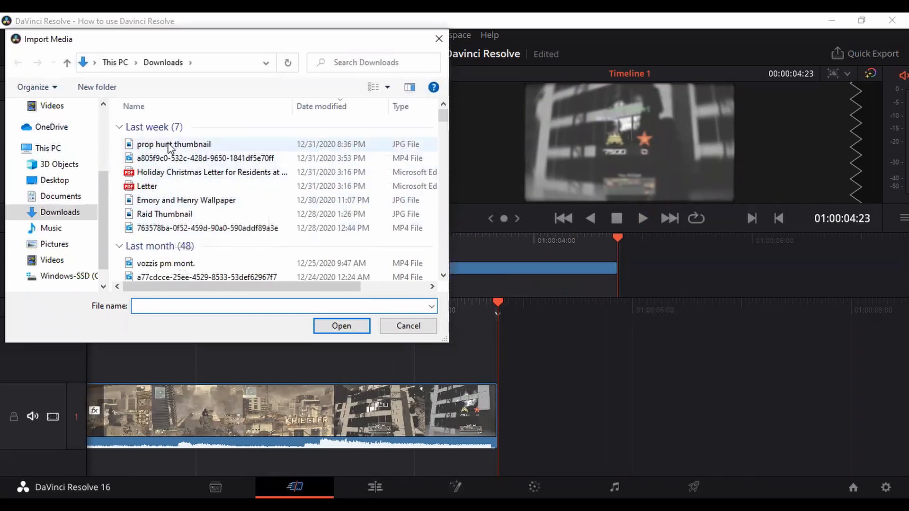
{"action": "scroll", "coordinate": [168, 157], "scroll_direction": "down", "scroll_amount": 3}
{"action": "scroll", "coordinate": [223, 219], "scroll_direction": "down", "scroll_amount": 5}
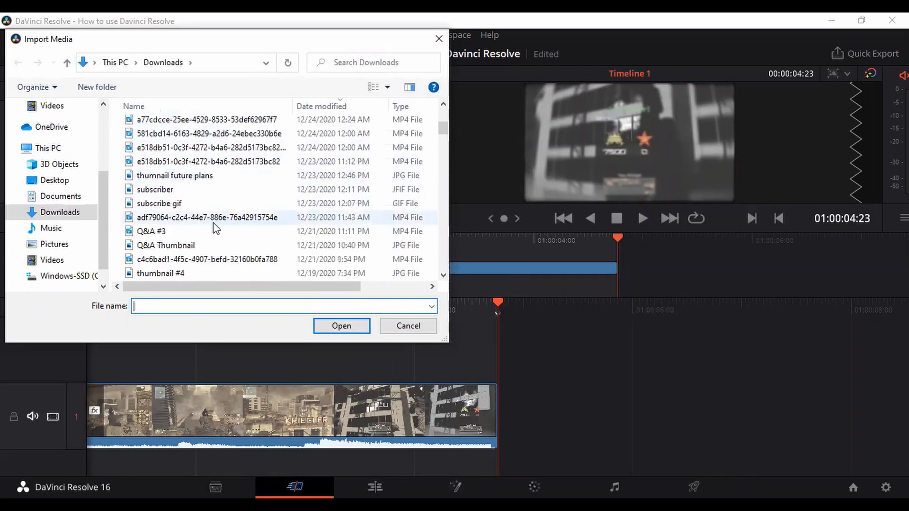
{"action": "scroll", "coordinate": [239, 199], "scroll_direction": "up", "scroll_amount": 9}
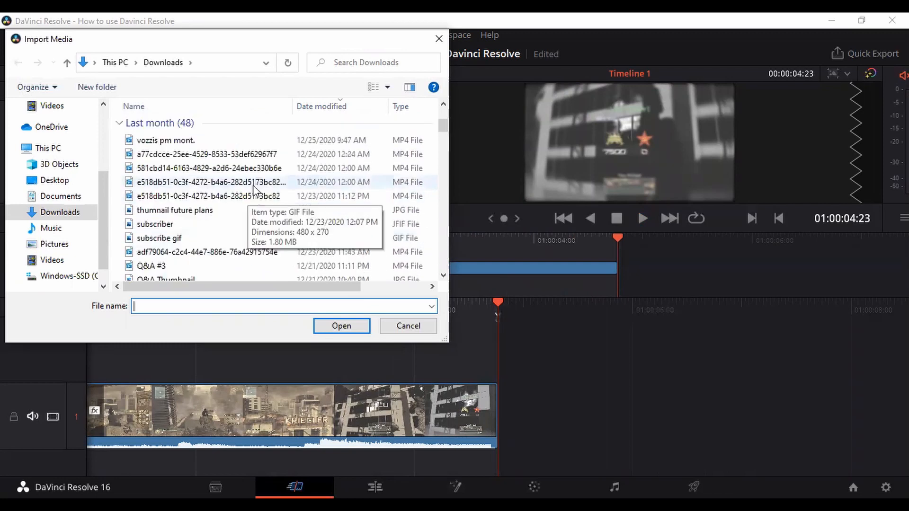
{"action": "scroll", "coordinate": [243, 174], "scroll_direction": "down", "scroll_amount": 2}
{"action": "scroll", "coordinate": [249, 189], "scroll_direction": "down", "scroll_amount": 2}
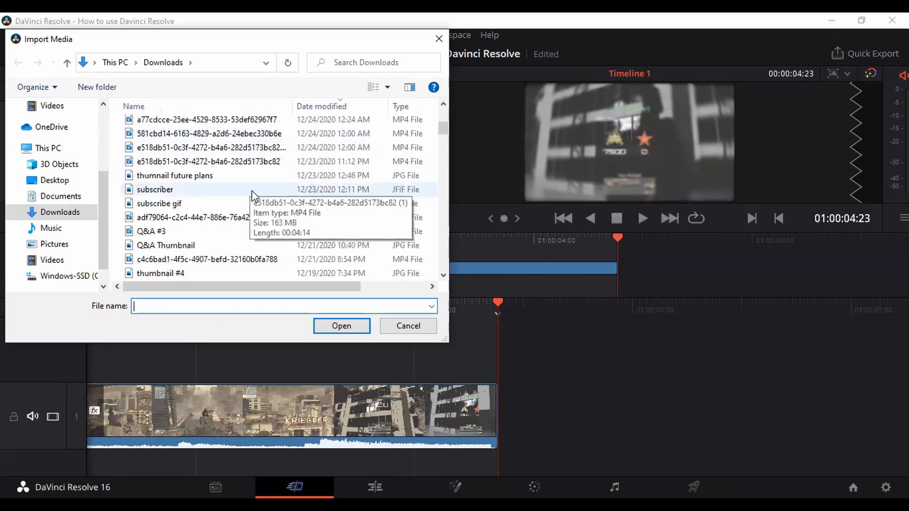
{"action": "scroll", "coordinate": [215, 211], "scroll_direction": "down", "scroll_amount": 3}
{"action": "scroll", "coordinate": [217, 212], "scroll_direction": "down", "scroll_amount": 9}
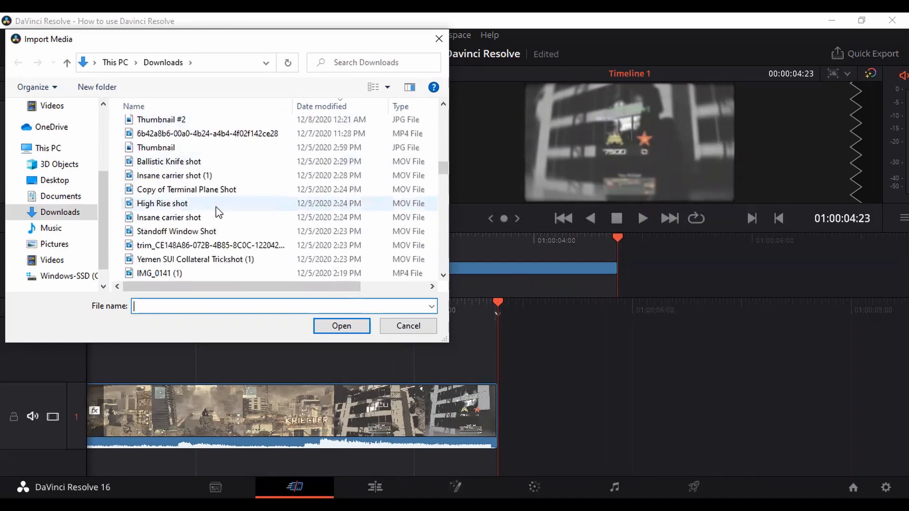
{"action": "left_click", "coordinate": [233, 273]}
{"action": "left_click", "coordinate": [341, 326]}
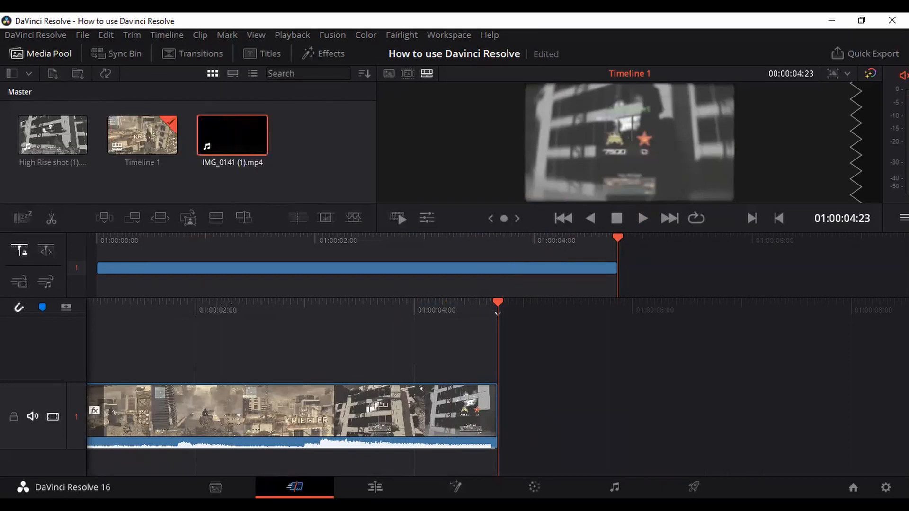
{"action": "left_click", "coordinate": [81, 36]}
{"action": "mouse_move", "coordinate": [217, 161]}
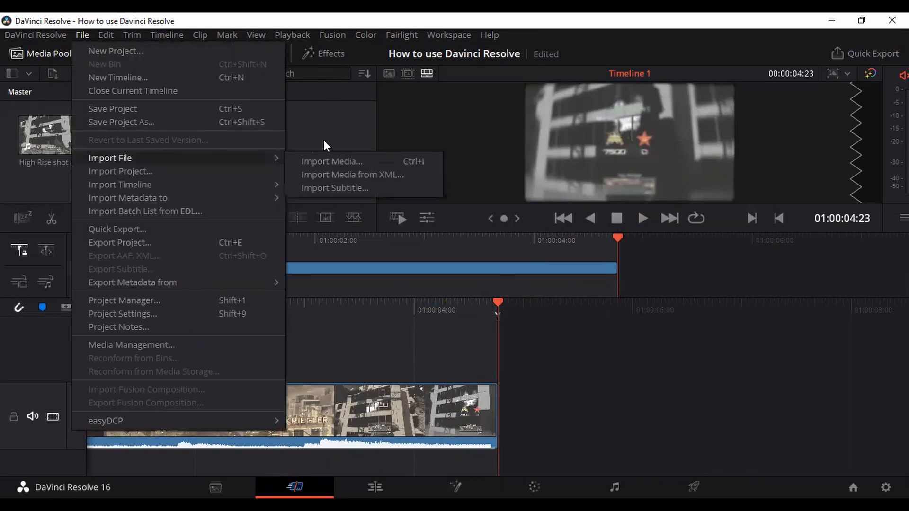
{"action": "left_click", "coordinate": [313, 114]}
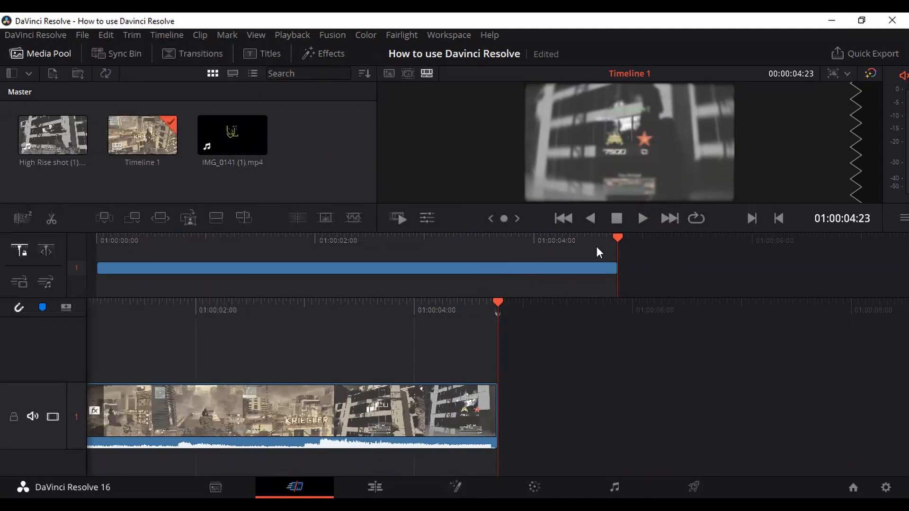
Import Montage song 2.mp4 from the Downloads folder into the Media Pool
{"action": "left_click", "coordinate": [76, 35]}
{"action": "mouse_move", "coordinate": [156, 152]}
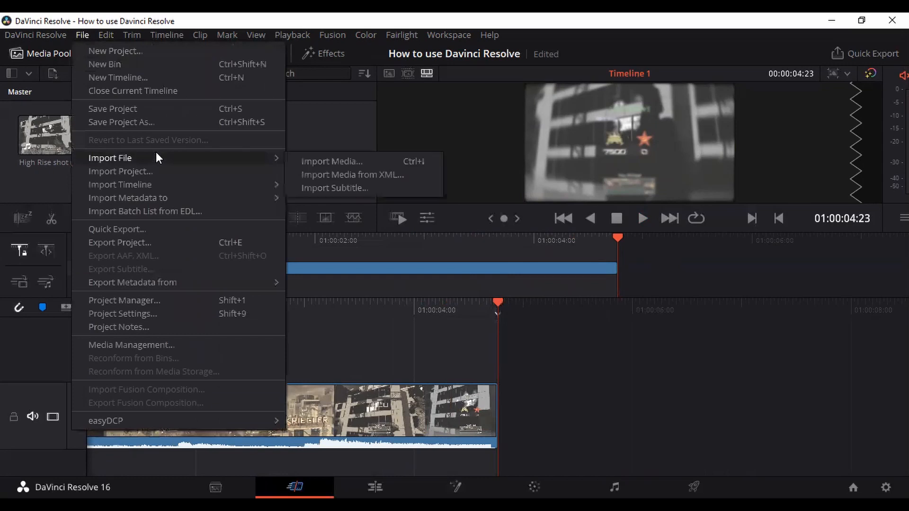
{"action": "left_click", "coordinate": [306, 164]}
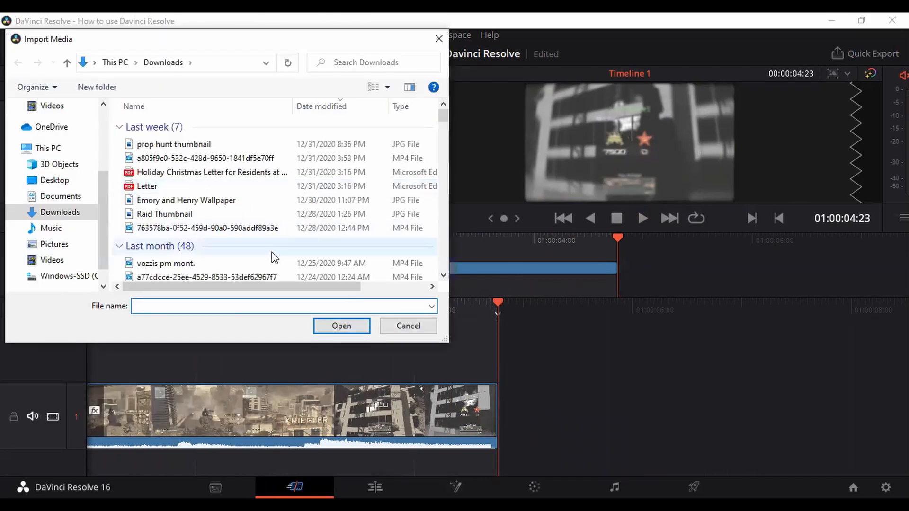
{"action": "scroll", "coordinate": [223, 246], "scroll_direction": "down", "scroll_amount": 5}
{"action": "scroll", "coordinate": [220, 243], "scroll_direction": "down", "scroll_amount": 10}
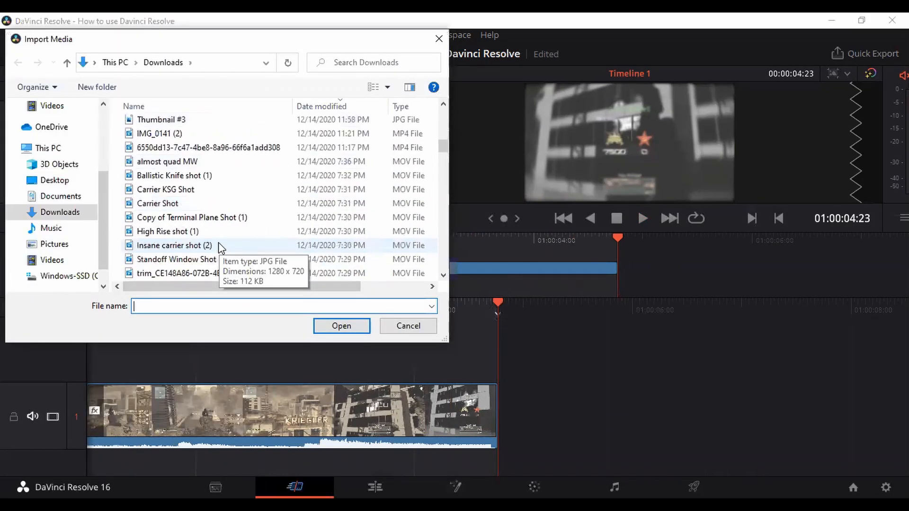
{"action": "scroll", "coordinate": [220, 241], "scroll_direction": "down", "scroll_amount": 7}
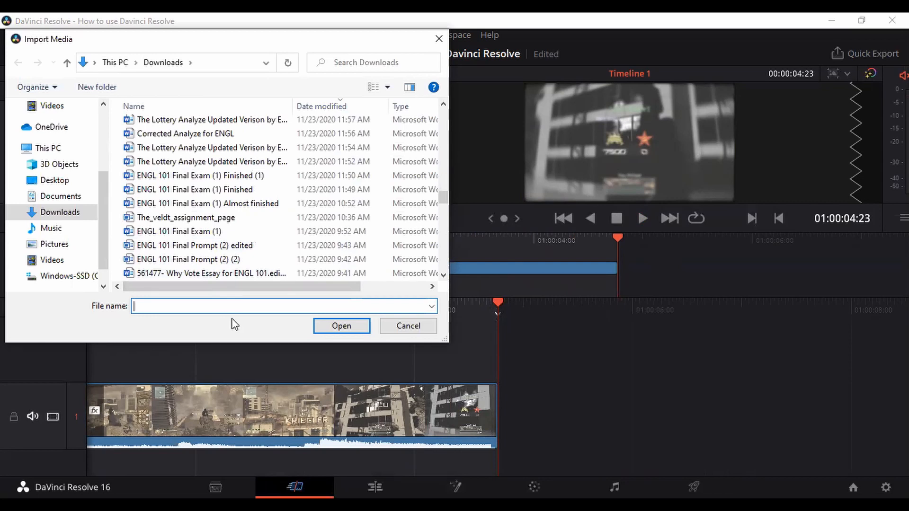
{"action": "type", "text": "montag"}
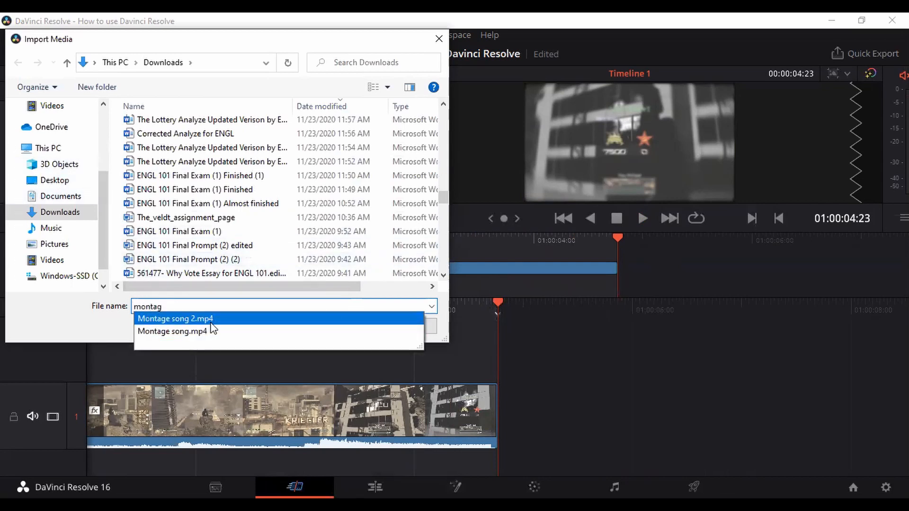
{"action": "left_click", "coordinate": [283, 321]}
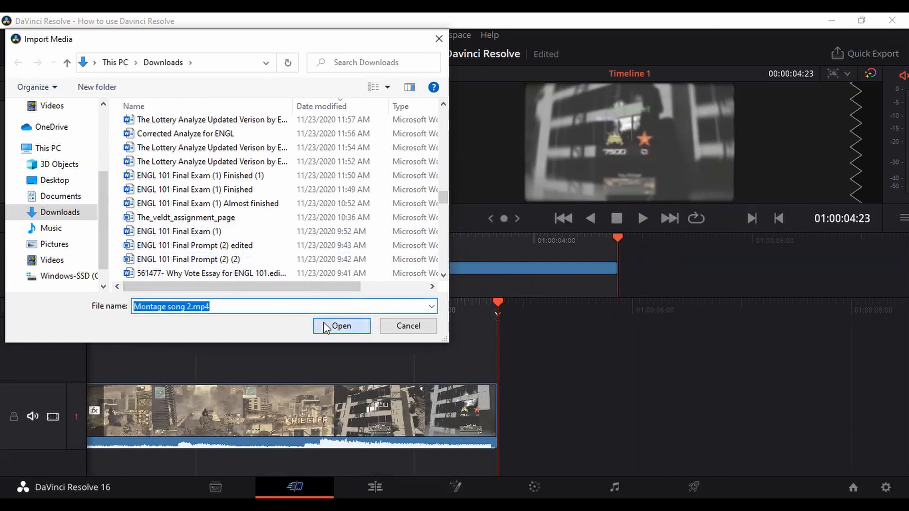
{"action": "key", "text": "Return"}
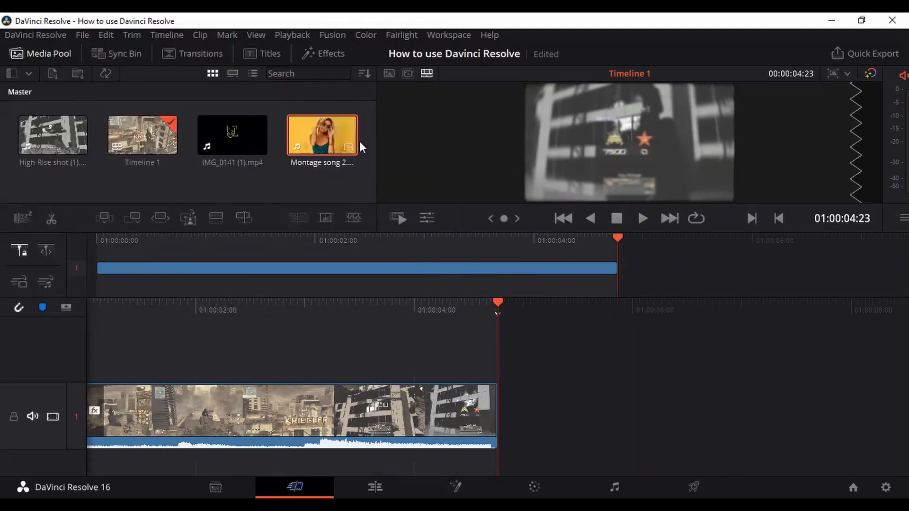
Remove the Montage song 2 clip from the Media Pool
{"action": "right_click", "coordinate": [336, 134]}
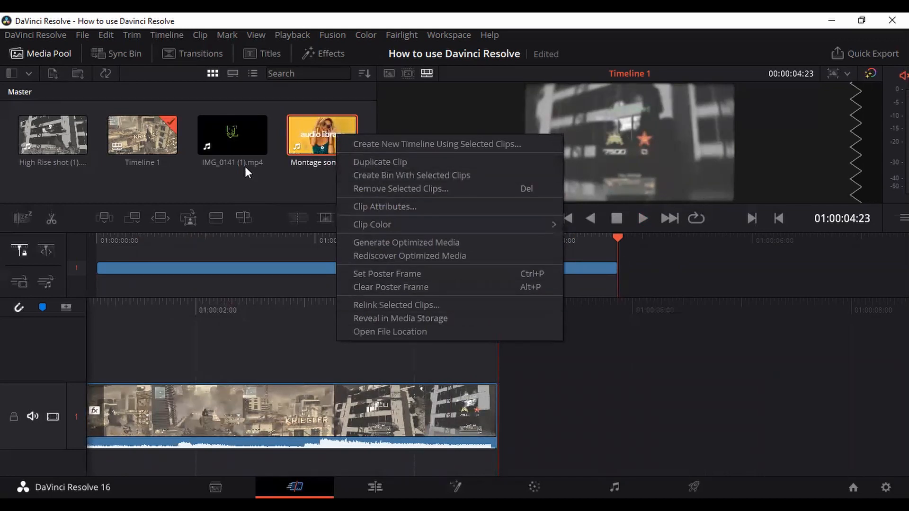
{"action": "right_click", "coordinate": [301, 124]}
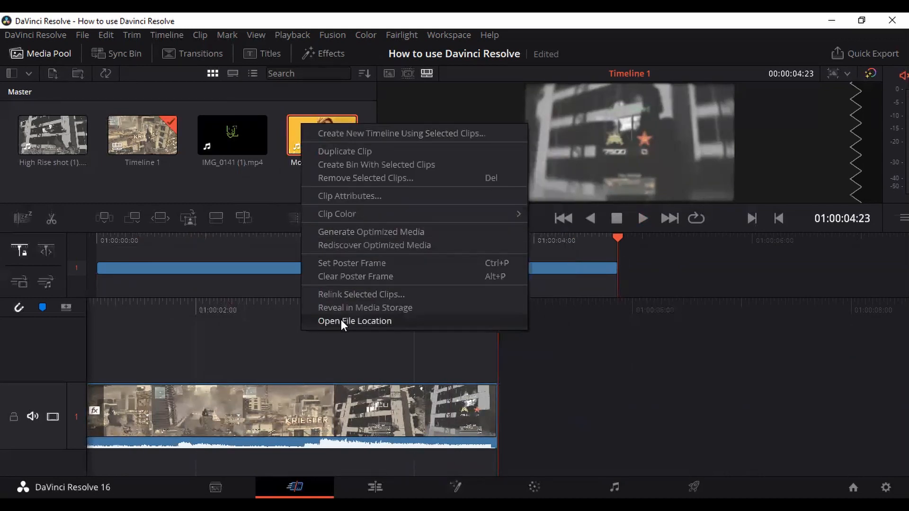
{"action": "left_click", "coordinate": [291, 143]}
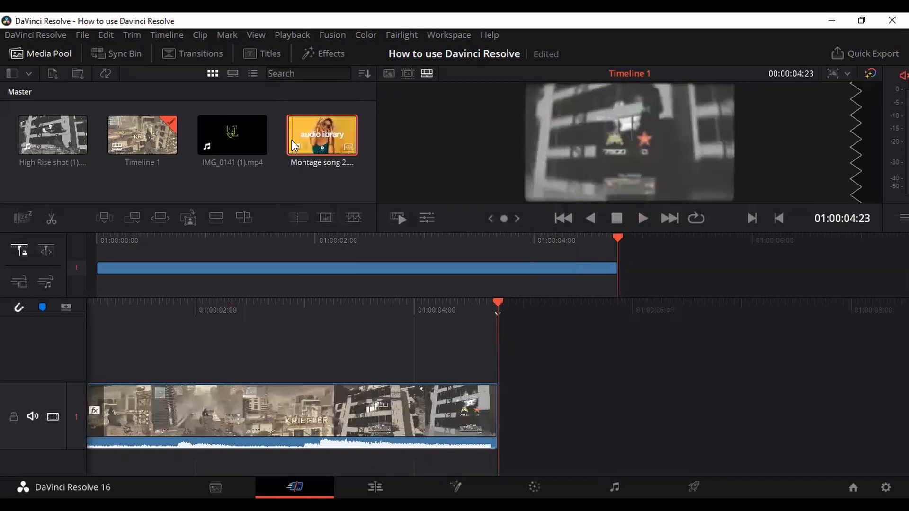
{"action": "key", "text": "Delete"}
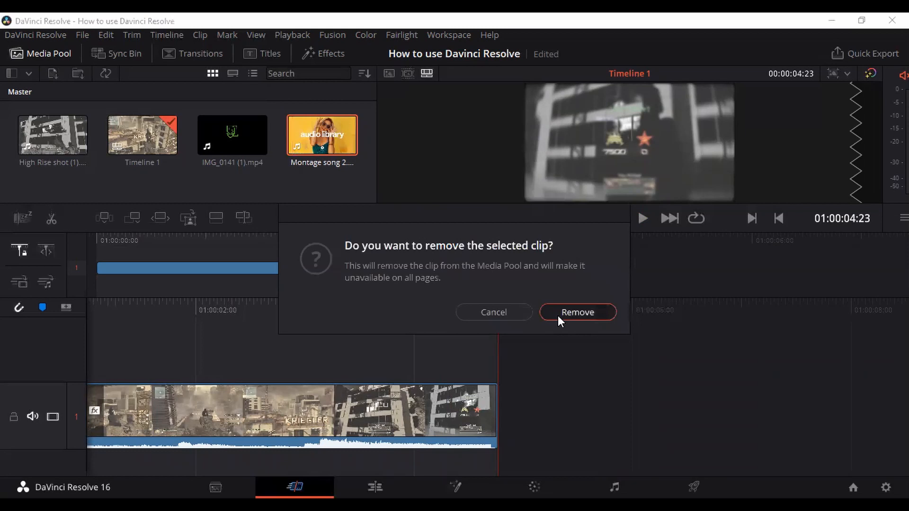
Import Montage song.mp4 from the Downloads folder into the Media Pool
{"action": "left_click", "coordinate": [82, 34]}
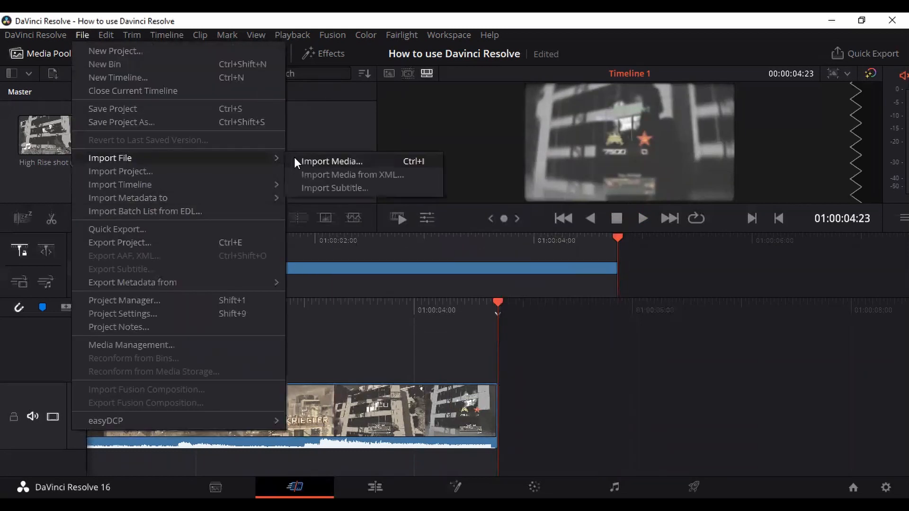
{"action": "left_click", "coordinate": [295, 160]}
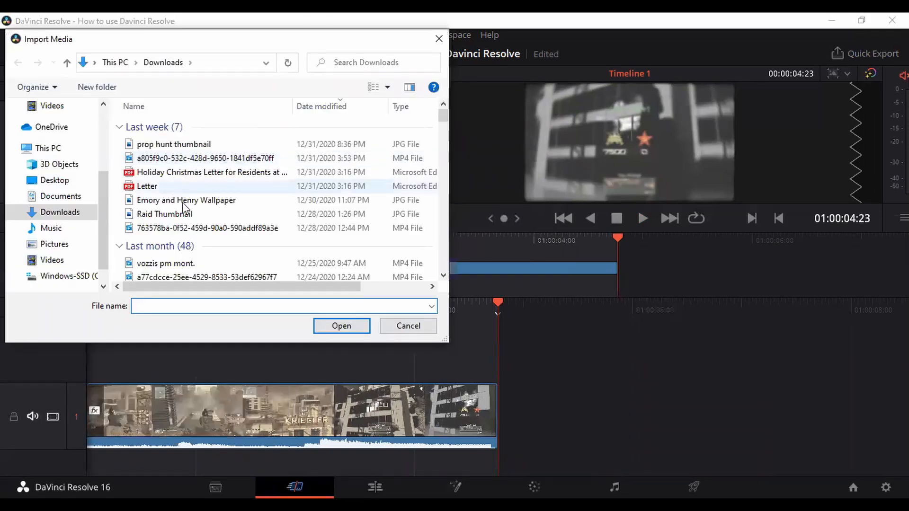
{"action": "scroll", "coordinate": [183, 207], "scroll_direction": "down", "scroll_amount": 5}
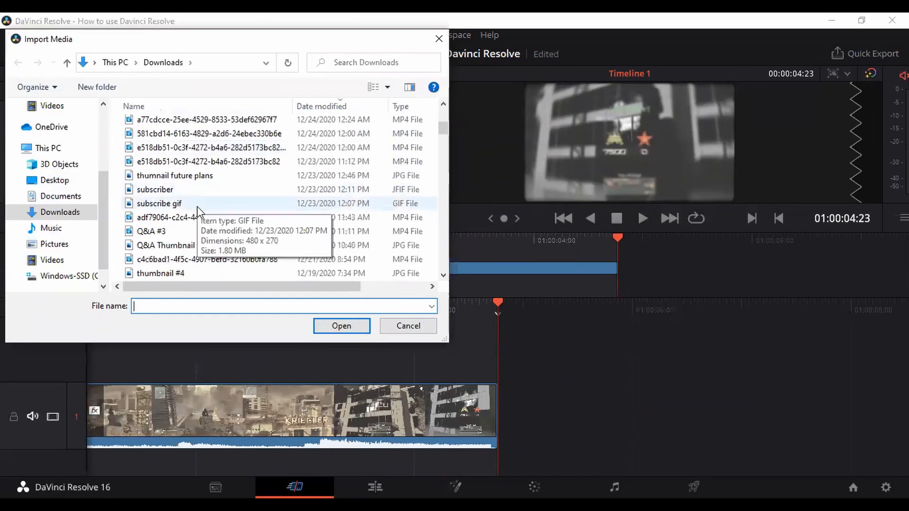
{"action": "scroll", "coordinate": [200, 208], "scroll_direction": "down", "scroll_amount": 10}
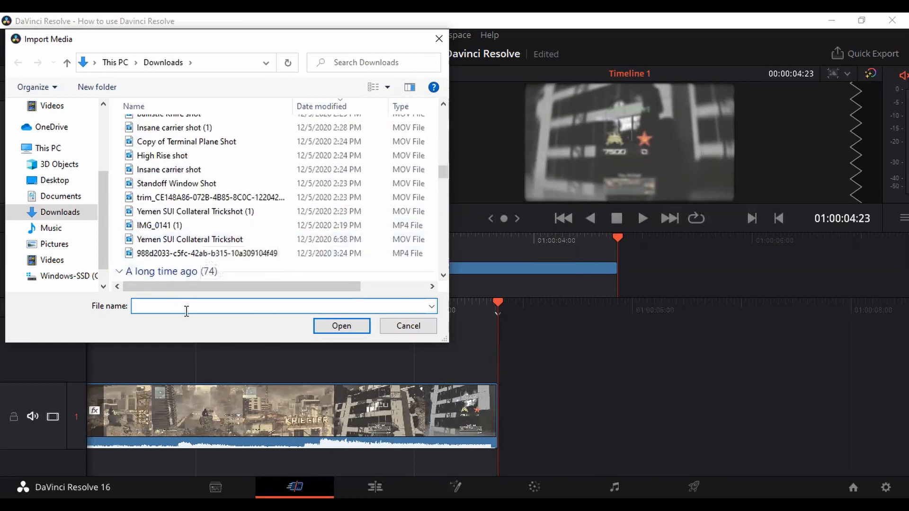
{"action": "type", "text": "mont"}
{"action": "left_click", "coordinate": [381, 330]}
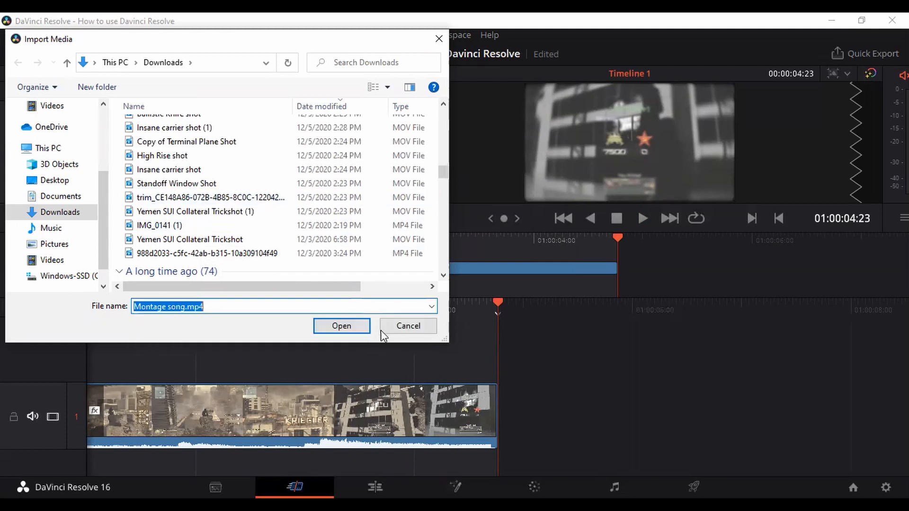
{"action": "left_click", "coordinate": [359, 323]}
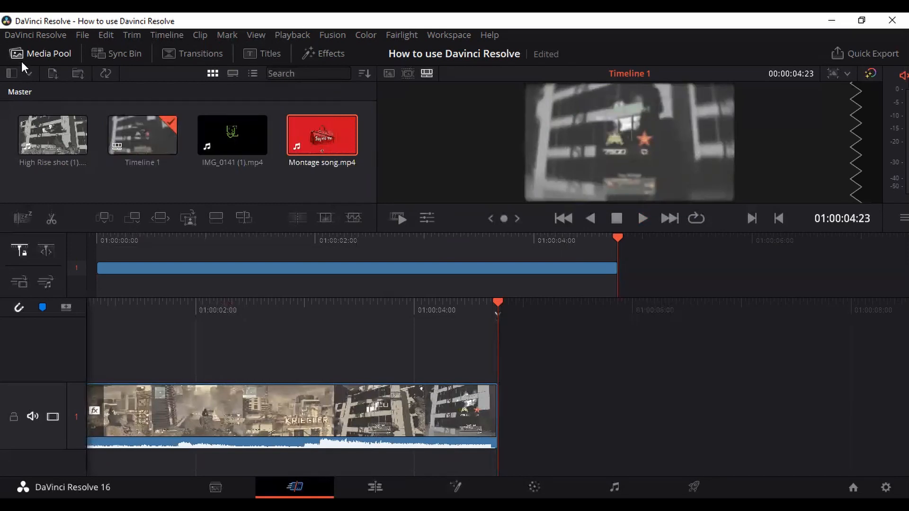
Browse the Downloads folder in the media import dialog for further files
{"action": "left_click", "coordinate": [77, 35]}
{"action": "mouse_move", "coordinate": [135, 162]}
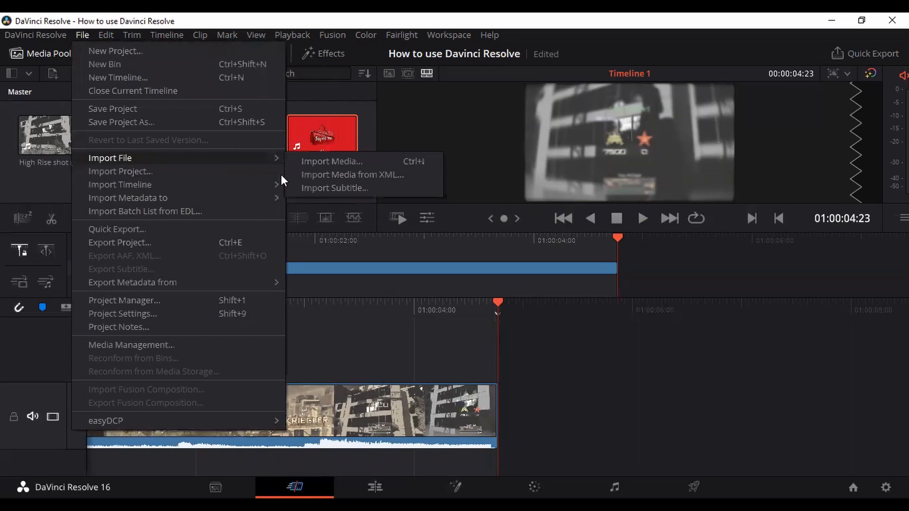
{"action": "left_click", "coordinate": [303, 167]}
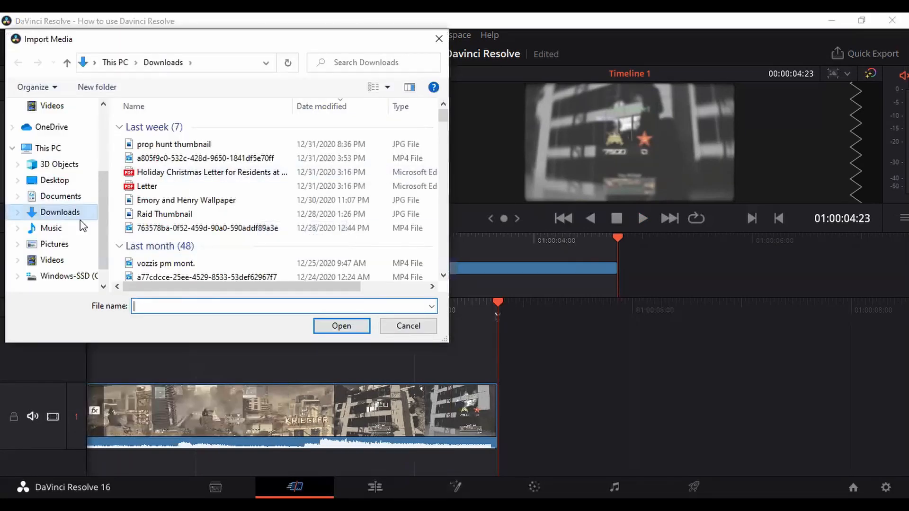
{"action": "left_click", "coordinate": [64, 212]}
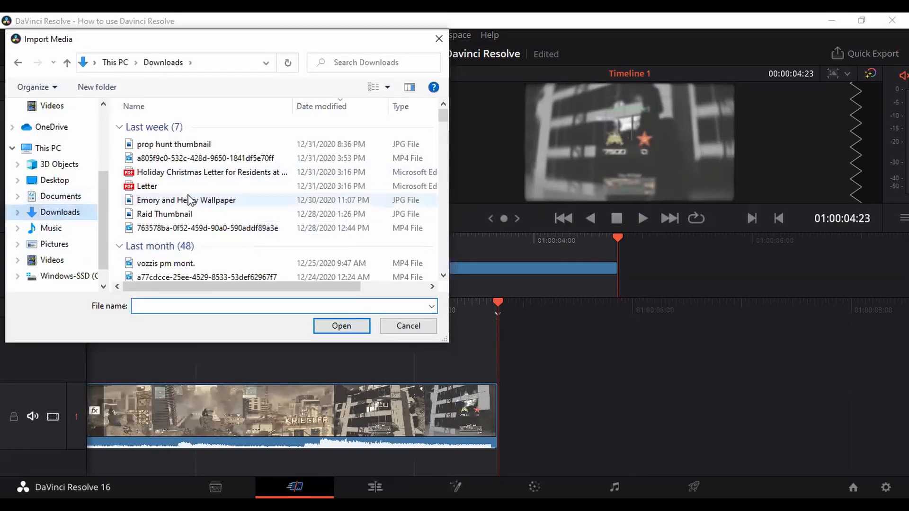
{"action": "scroll", "coordinate": [192, 203], "scroll_direction": "down", "scroll_amount": 10}
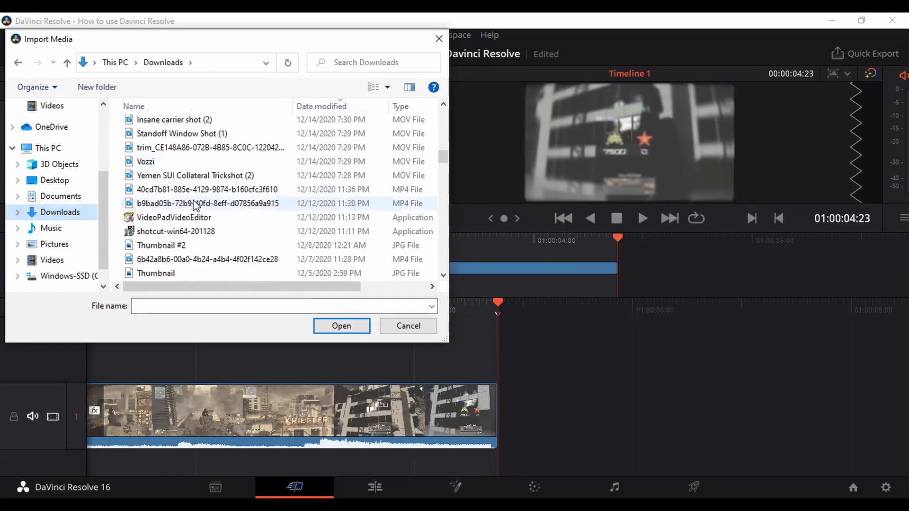
{"action": "scroll", "coordinate": [213, 248], "scroll_direction": "down", "scroll_amount": 8}
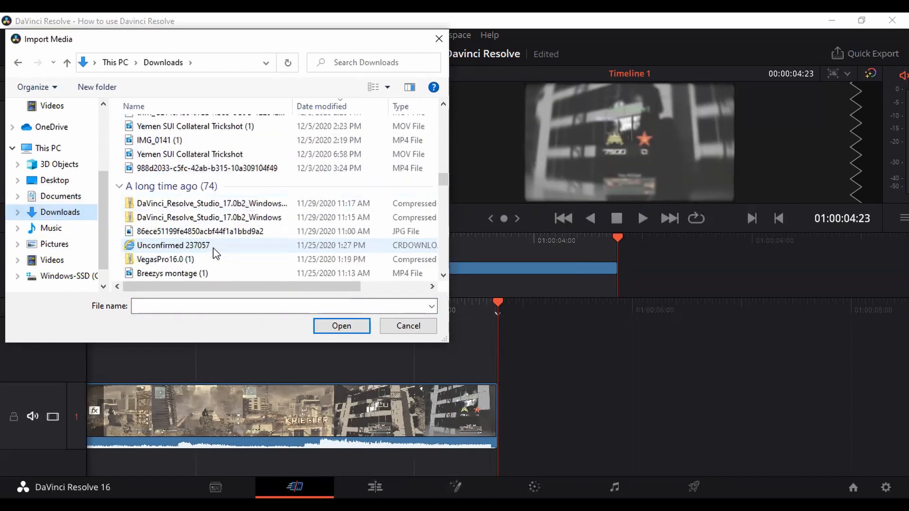
{"action": "scroll", "coordinate": [215, 252], "scroll_direction": "down", "scroll_amount": 10}
{"action": "scroll", "coordinate": [216, 251], "scroll_direction": "down", "scroll_amount": 7}
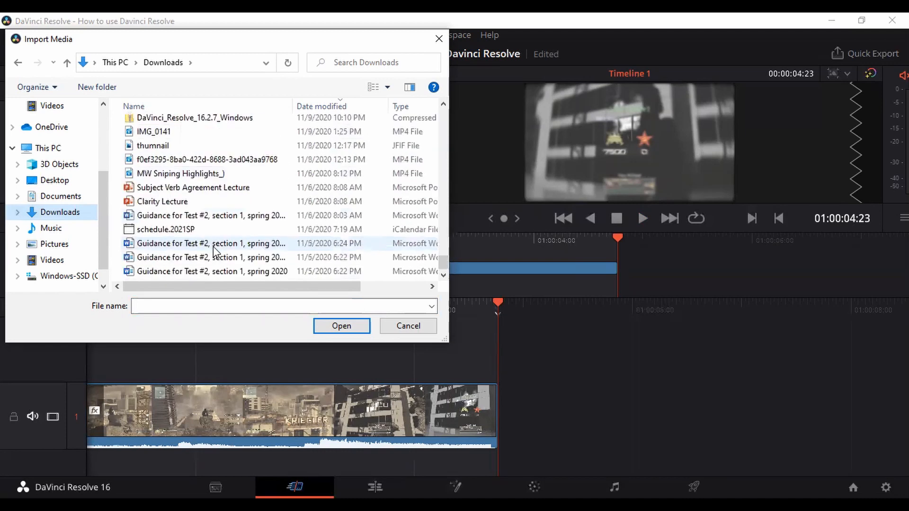
Look through the Music and Documents folders for media to import
{"action": "left_click", "coordinate": [51, 227]}
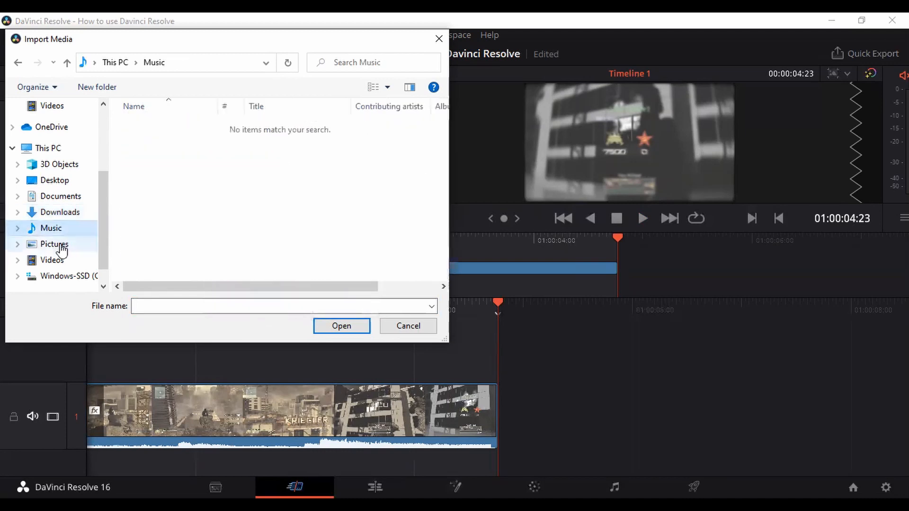
{"action": "left_click", "coordinate": [64, 197]}
{"action": "scroll", "coordinate": [187, 162], "scroll_direction": "down", "scroll_amount": 2}
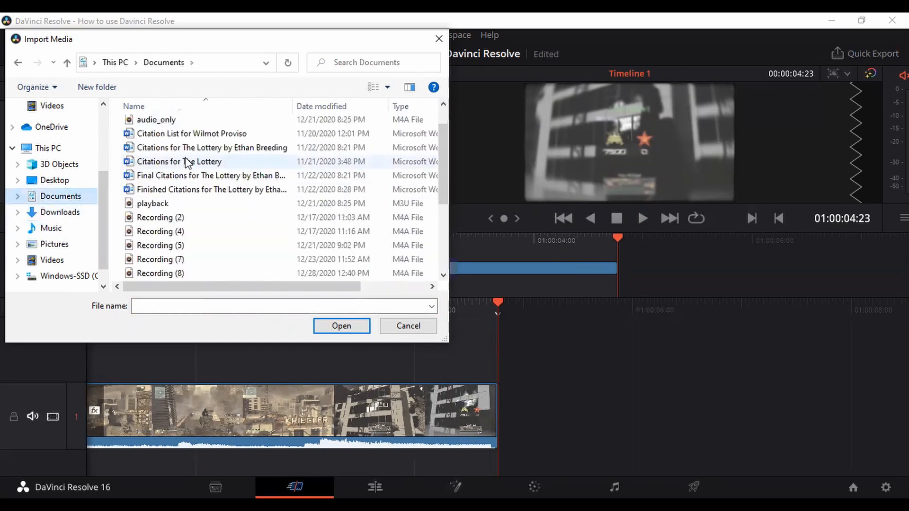
{"action": "scroll", "coordinate": [187, 162], "scroll_direction": "down", "scroll_amount": 2}
{"action": "scroll", "coordinate": [206, 166], "scroll_direction": "up", "scroll_amount": 4}
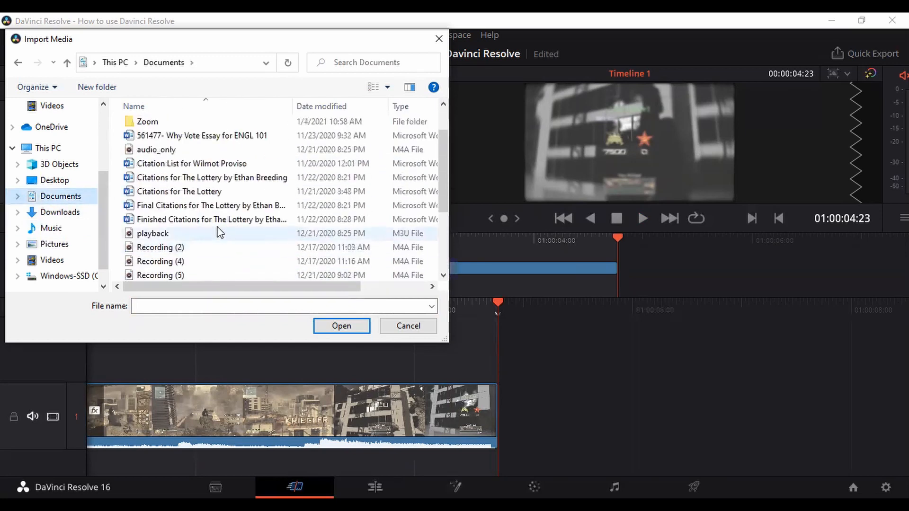
{"action": "left_click", "coordinate": [56, 182]}
Look through the Videos folder for media and close the import dialog without importing anything
{"action": "left_click", "coordinate": [78, 107]}
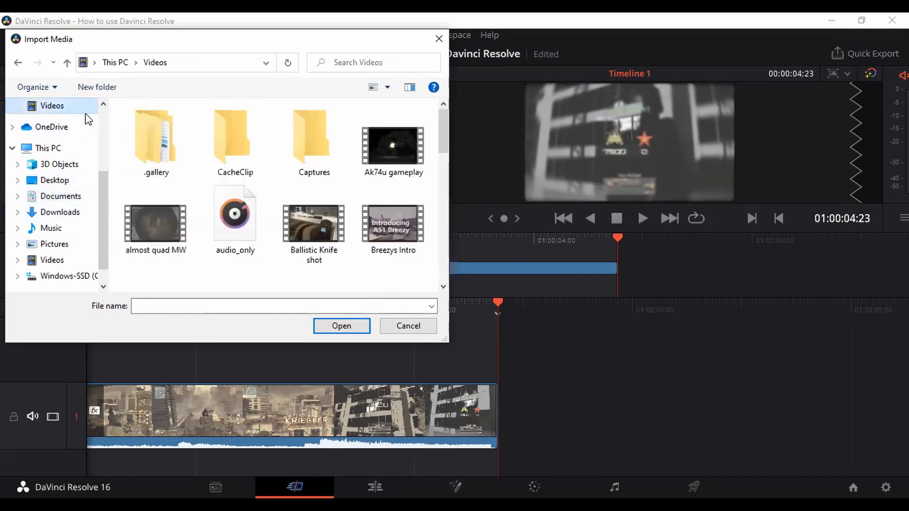
{"action": "scroll", "coordinate": [263, 193], "scroll_direction": "down", "scroll_amount": 1}
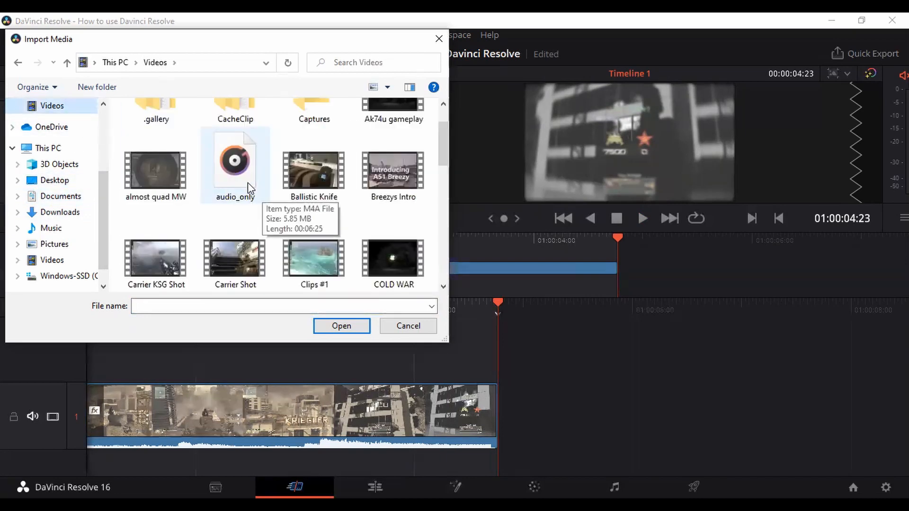
{"action": "scroll", "coordinate": [248, 183], "scroll_direction": "down", "scroll_amount": 3}
{"action": "scroll", "coordinate": [247, 189], "scroll_direction": "up", "scroll_amount": 3}
{"action": "scroll", "coordinate": [251, 189], "scroll_direction": "down", "scroll_amount": 10}
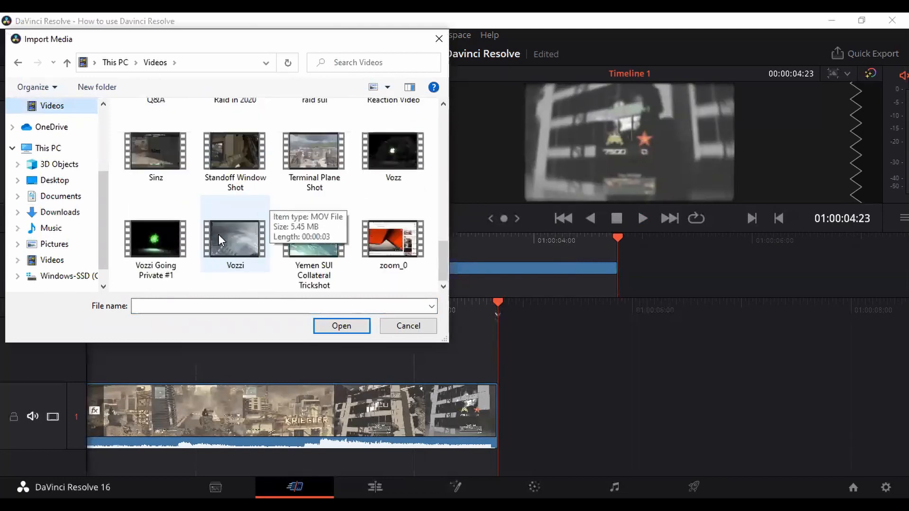
{"action": "scroll", "coordinate": [217, 227], "scroll_direction": "up", "scroll_amount": 15}
{"action": "scroll", "coordinate": [222, 225], "scroll_direction": "down", "scroll_amount": 15}
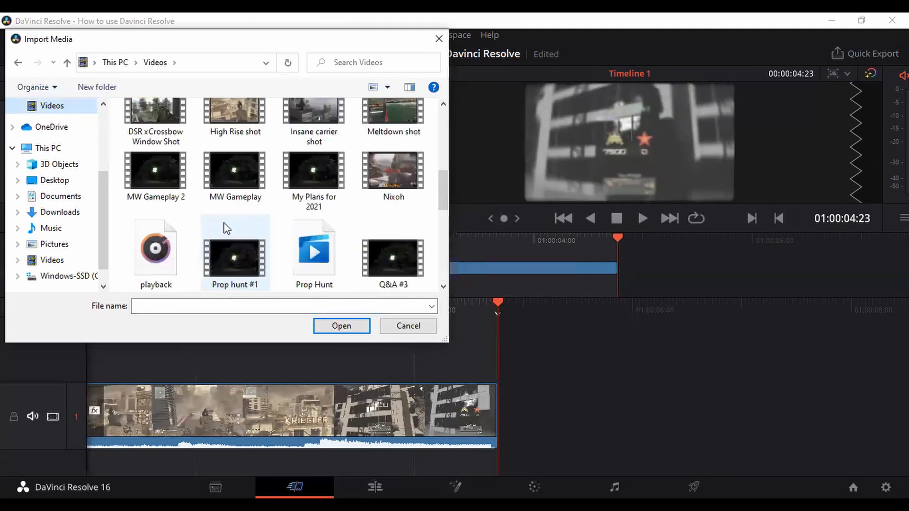
{"action": "left_click", "coordinate": [431, 40]}
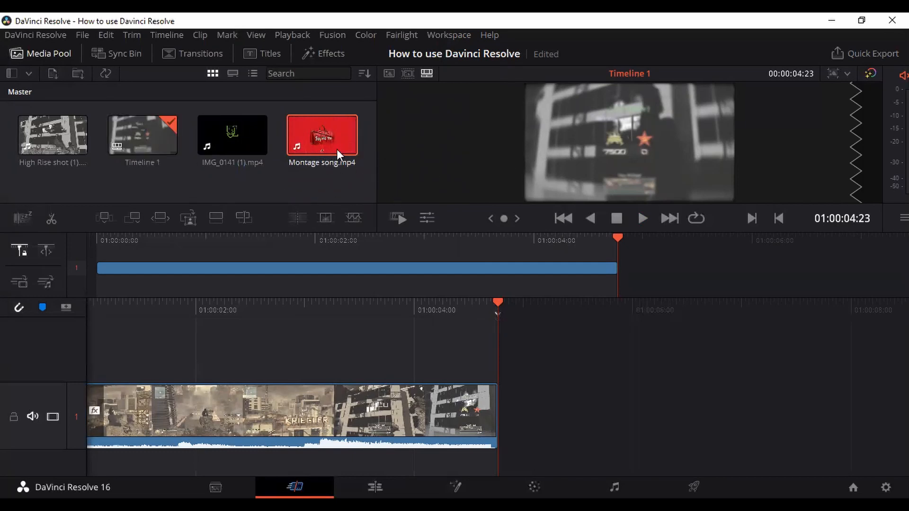
On the Edit page, place Montage song.mp4 near the start of the timeline on tracks V2 and A2, alongside the High Rise shot
{"action": "left_click", "coordinate": [211, 134]}
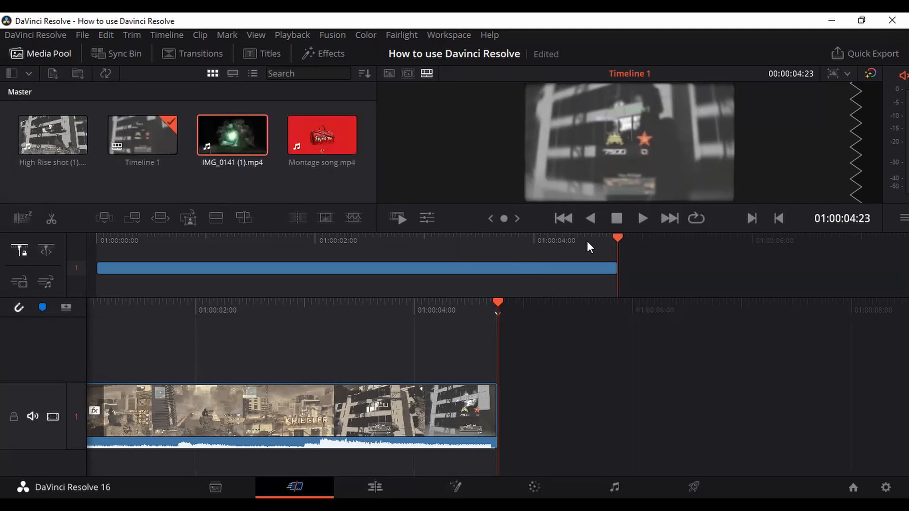
{"action": "left_click_drag", "start_coordinate": [617, 235], "coordinate": [97, 208]}
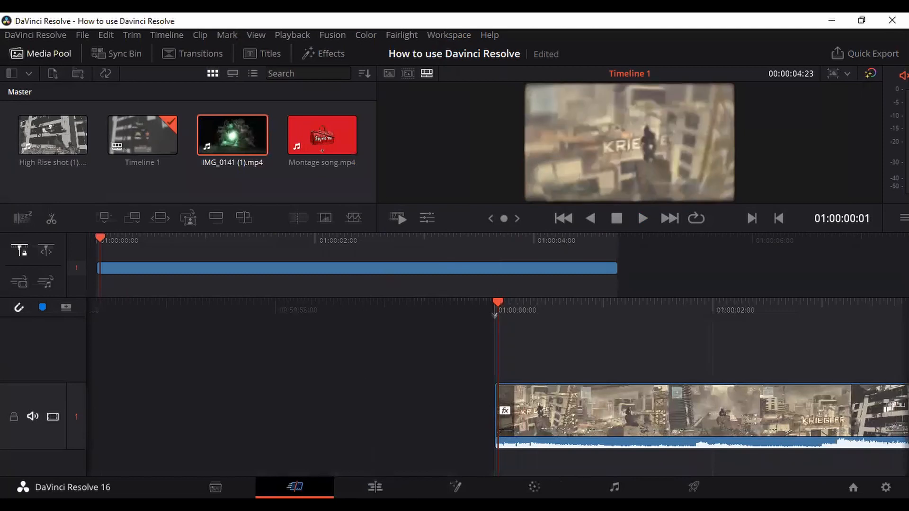
{"action": "left_click", "coordinate": [374, 487]}
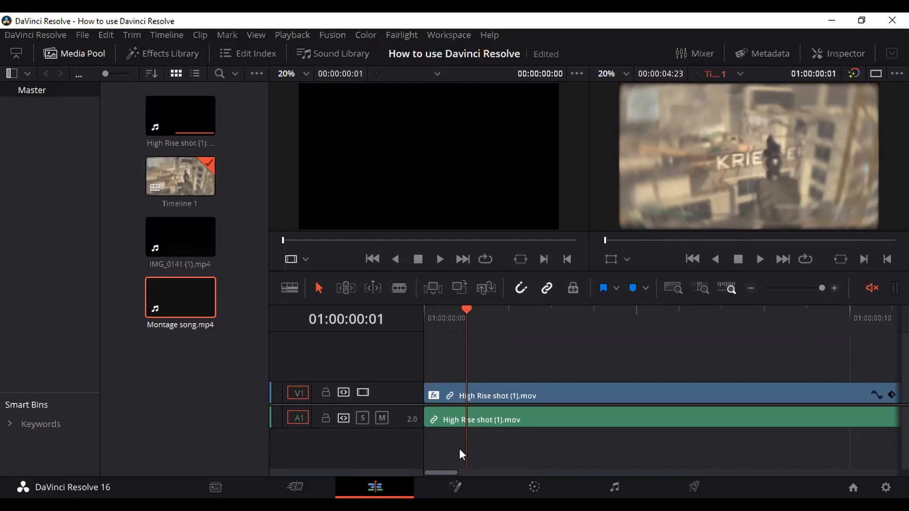
{"action": "left_click_drag", "start_coordinate": [455, 441], "coordinate": [426, 431]}
{"action": "double_click", "coordinate": [188, 308]}
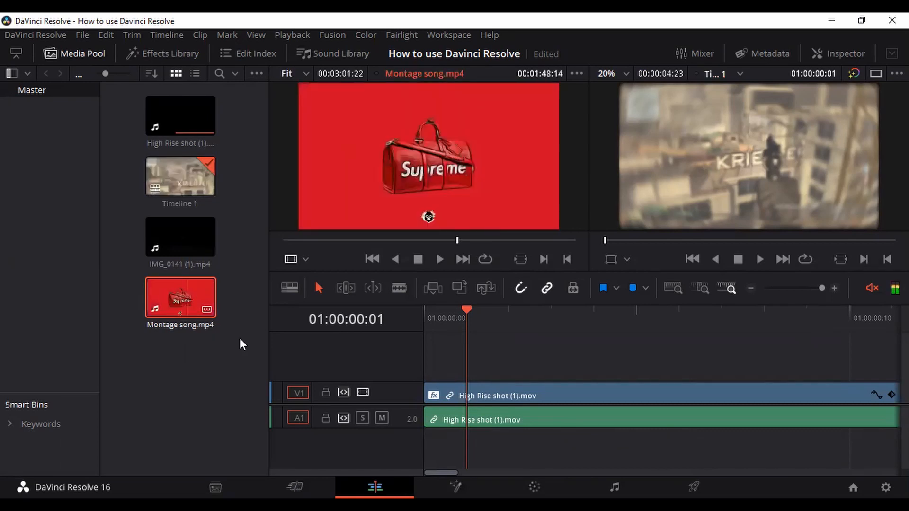
{"action": "left_click_drag", "start_coordinate": [425, 436], "coordinate": [476, 437]}
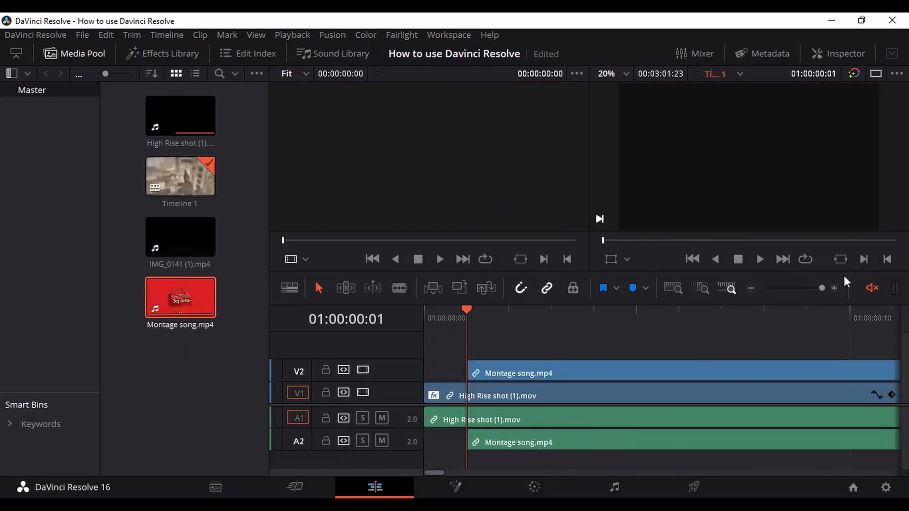
Play the timeline with the audio unmuted to preview the montage song, and stop playback
{"action": "left_click", "coordinate": [753, 258]}
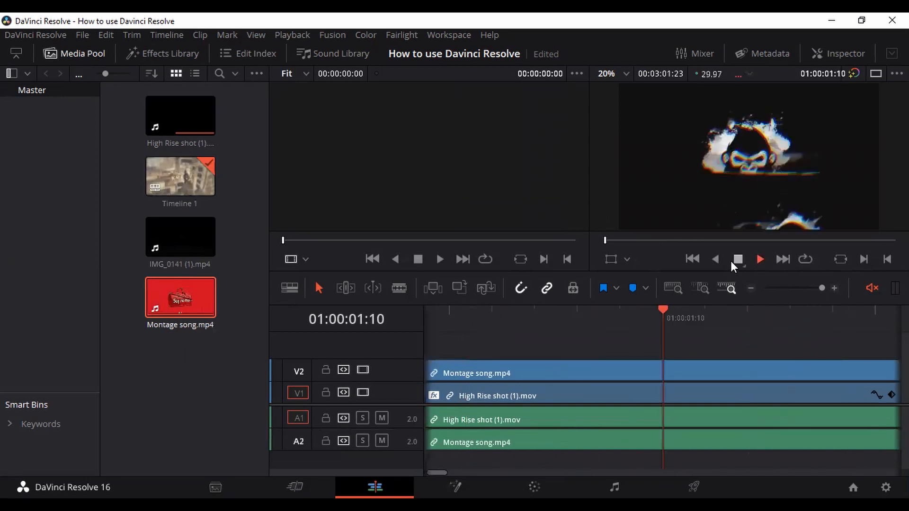
{"action": "left_click", "coordinate": [875, 289]}
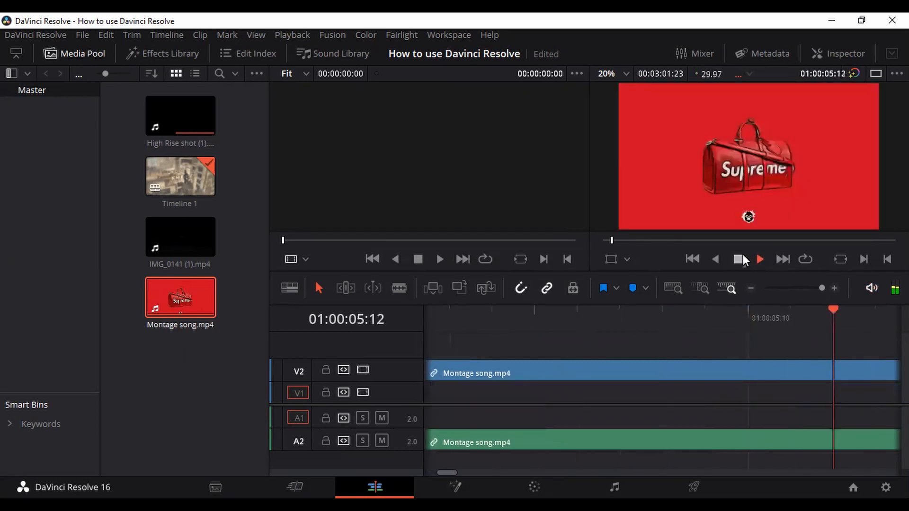
{"action": "left_click", "coordinate": [740, 257]}
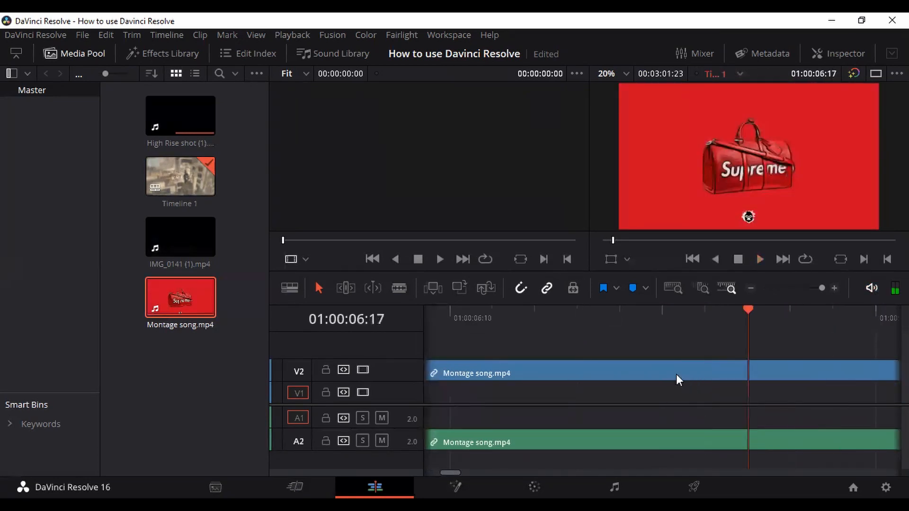
Cut the Montage song clip from tracks V2 and A2 of the timeline
{"action": "right_click", "coordinate": [513, 440]}
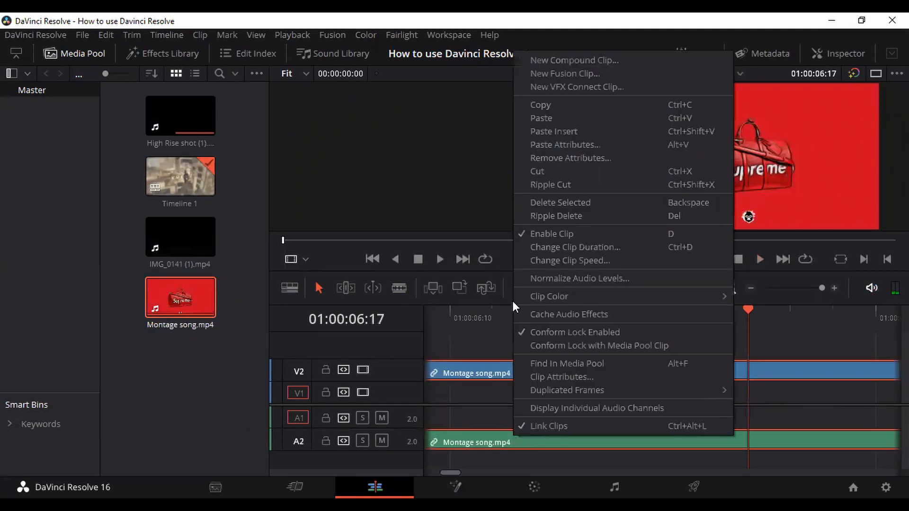
{"action": "left_click", "coordinate": [539, 171]}
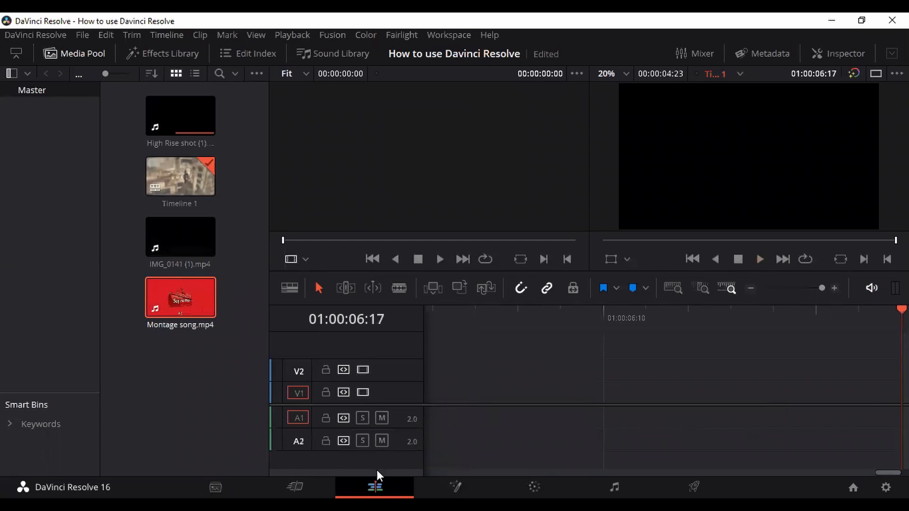
Mute the playback audio and, on the Cut page, insert IMG_0141 (1).mp4 at the timeline's start, before the High Rise shot
{"action": "left_click_drag", "start_coordinate": [902, 310], "coordinate": [3, 274]}
{"action": "left_click", "coordinate": [871, 288]}
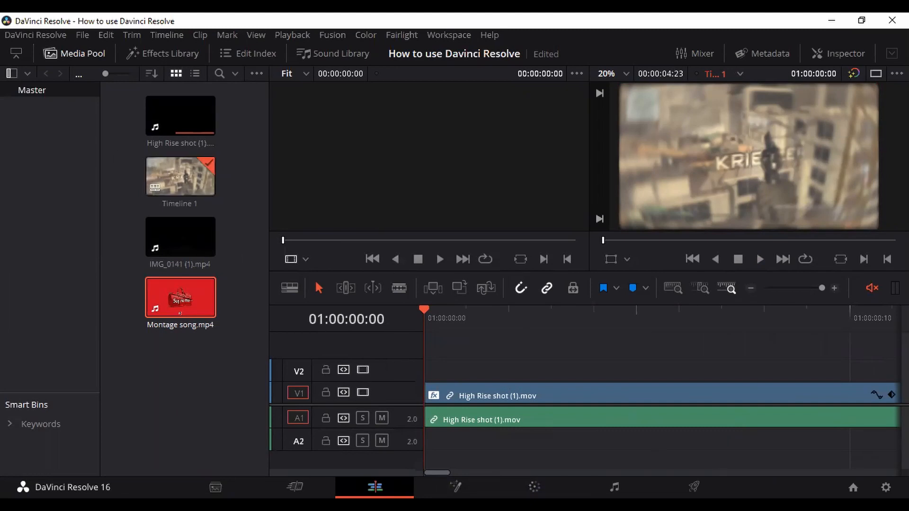
{"action": "left_click", "coordinate": [295, 487]}
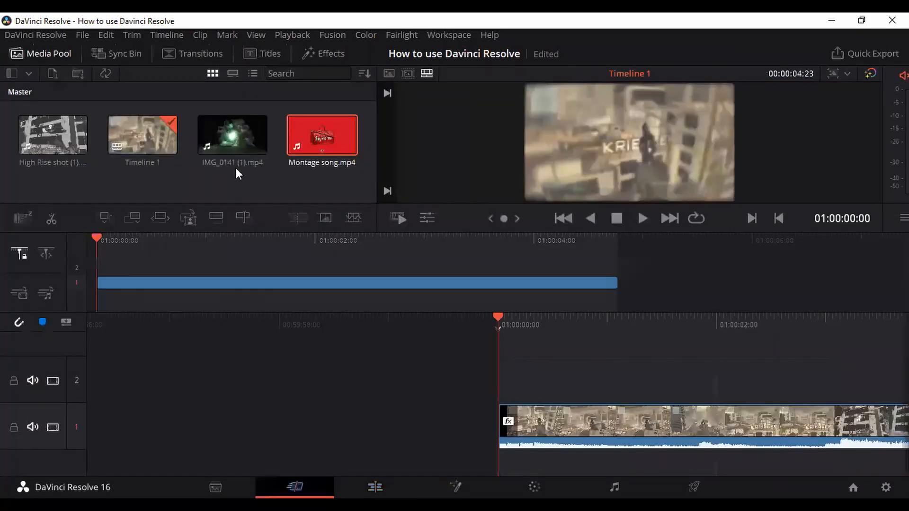
{"action": "left_click_drag", "start_coordinate": [229, 150], "coordinate": [504, 436]}
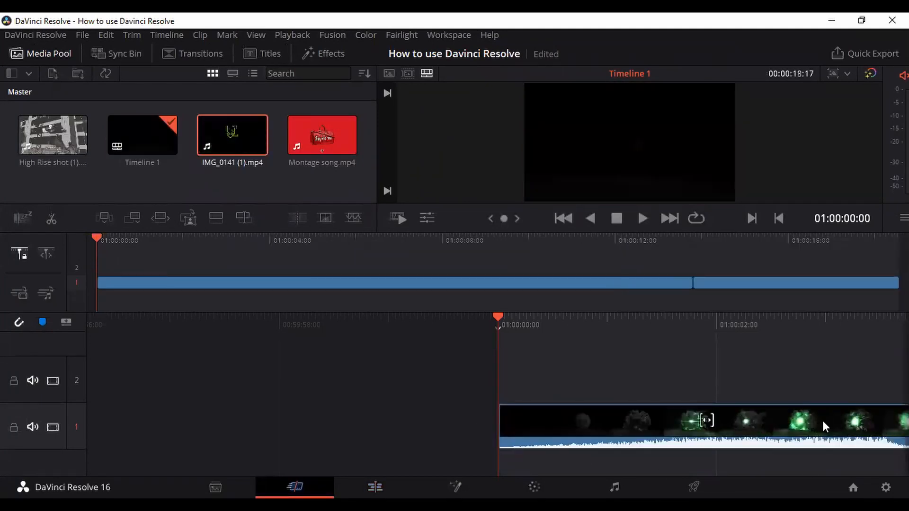
Play the inserted intro clip from the start of the timeline and stop at about 01:00:09:09
{"action": "left_click", "coordinate": [643, 219]}
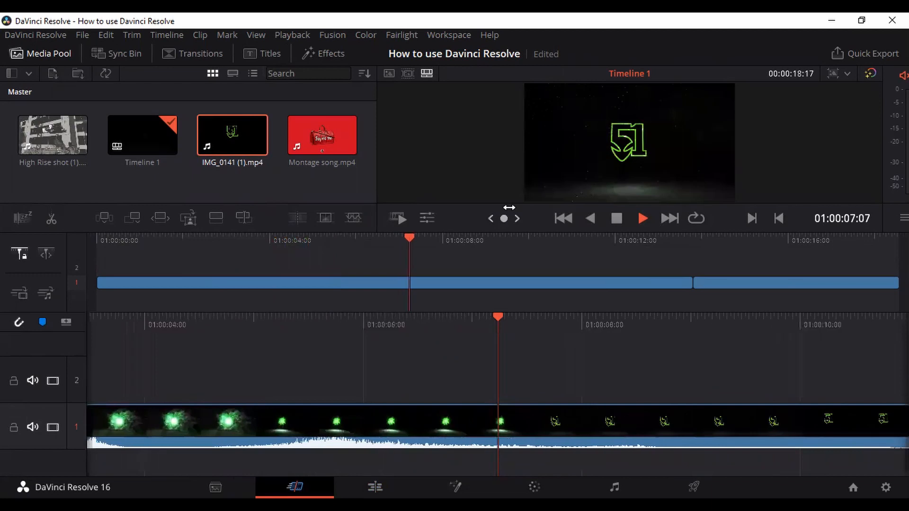
{"action": "left_click", "coordinate": [616, 218]}
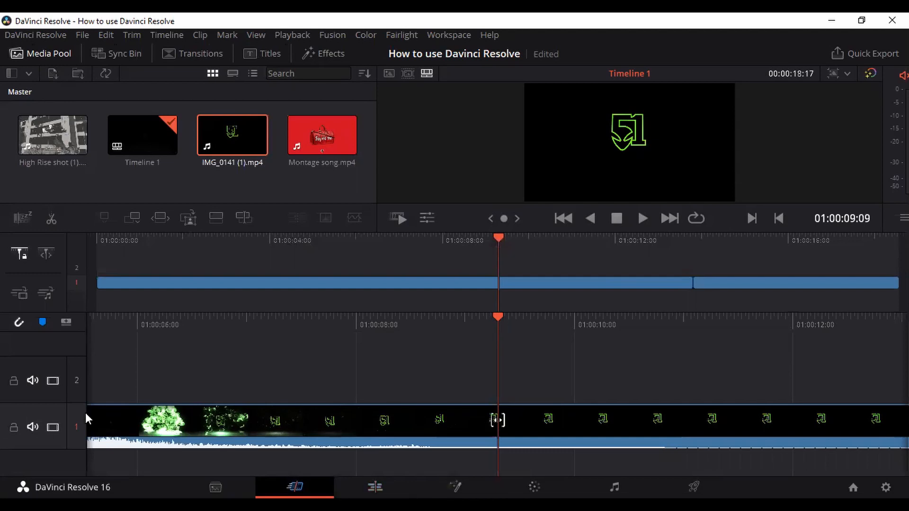
{"action": "key", "text": "space"}
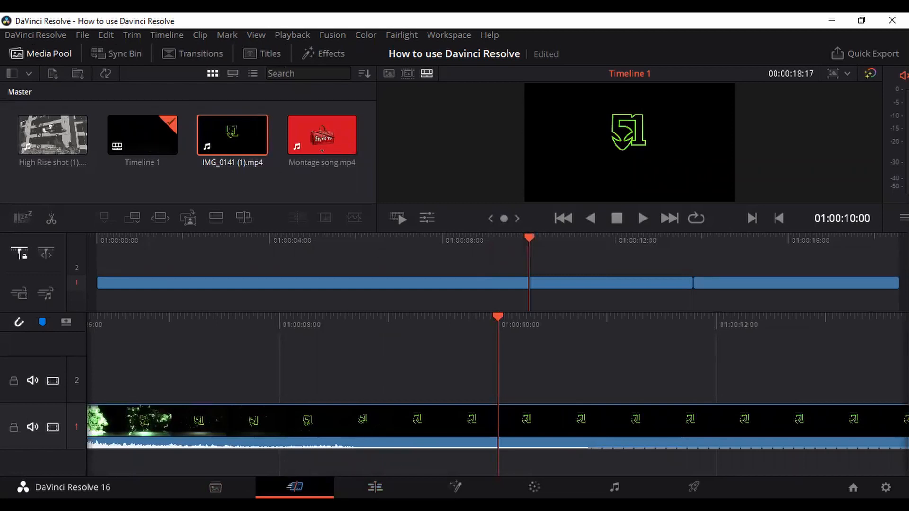
{"action": "left_click", "coordinate": [375, 487]}
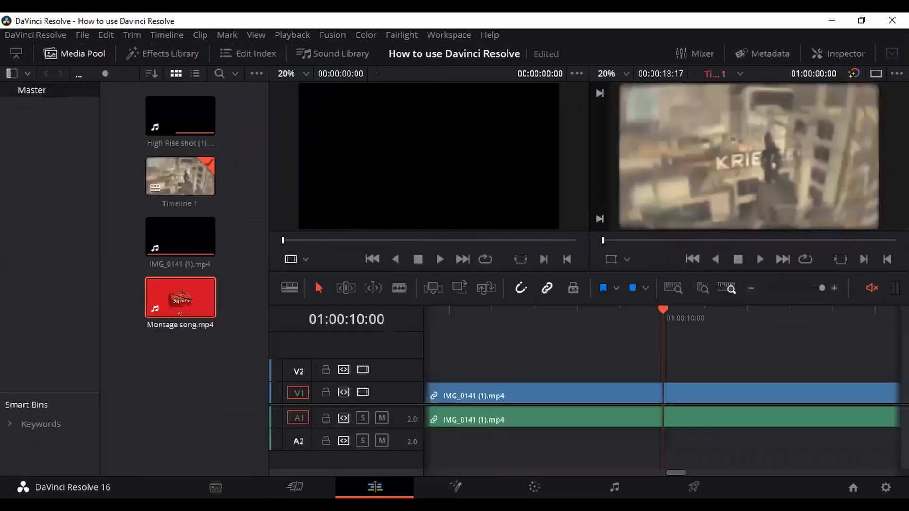
{"action": "left_click", "coordinate": [454, 487]}
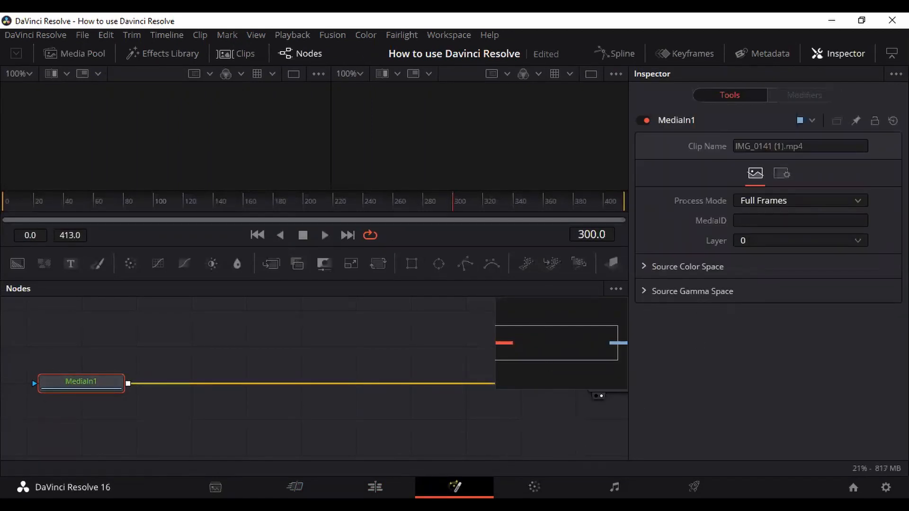
{"action": "left_click", "coordinate": [70, 265]}
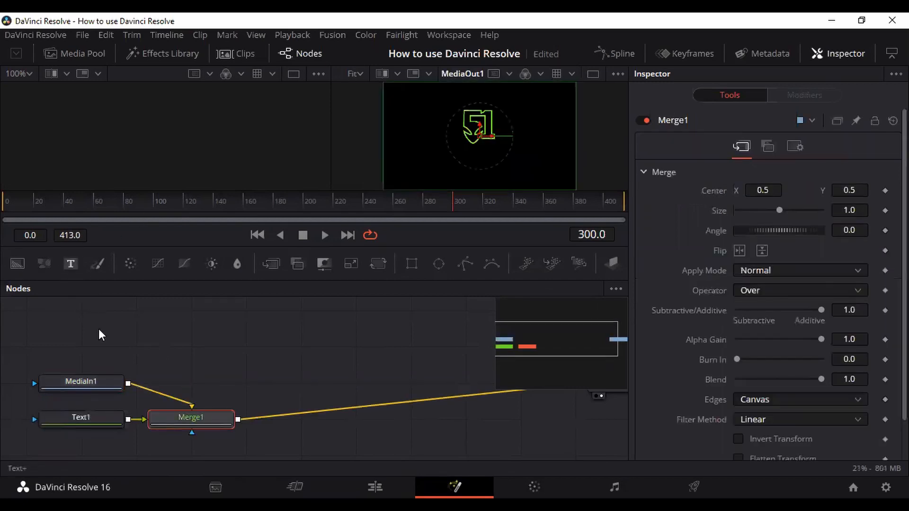
{"action": "left_click", "coordinate": [90, 418]}
{"action": "left_click", "coordinate": [793, 235]}
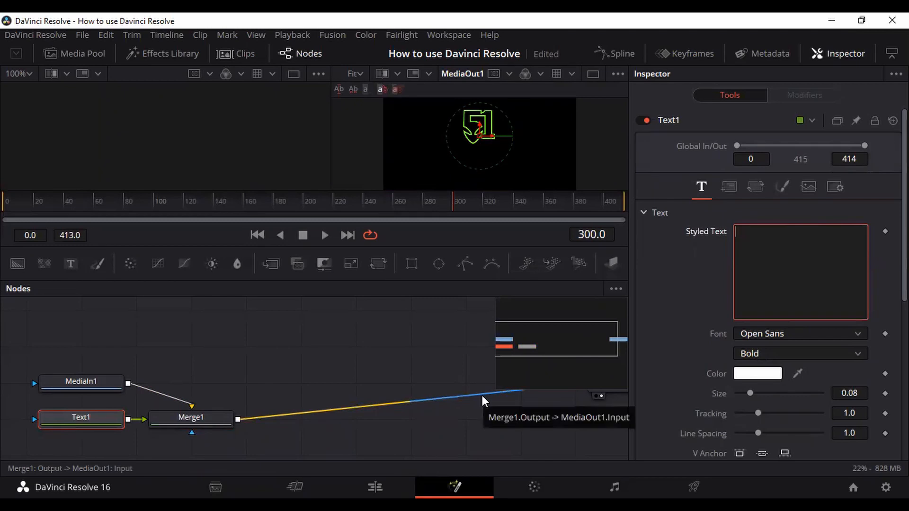
{"action": "type", "text": "Mw2"}
{"action": "key", "text": "BackSpace"}
{"action": "key", "text": "BackSpace"}
{"action": "key", "text": "BackSpace"}
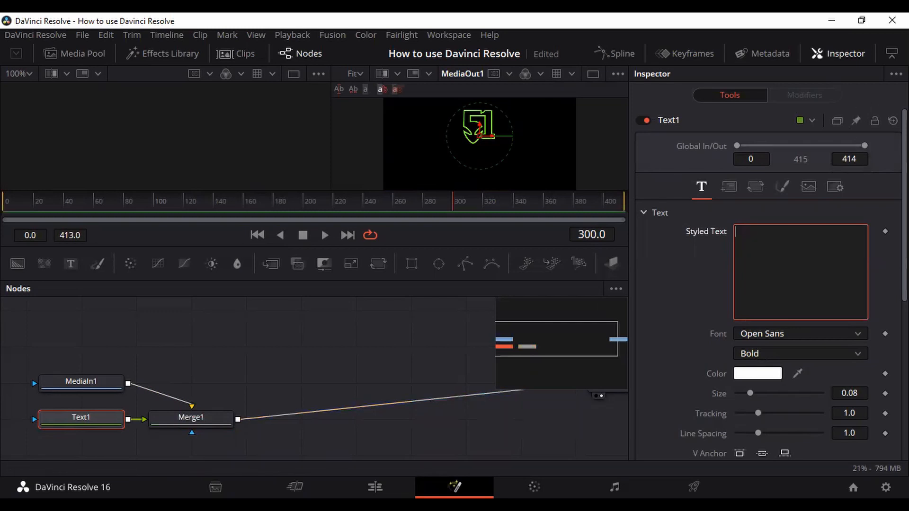
{"action": "left_click", "coordinate": [680, 97]}
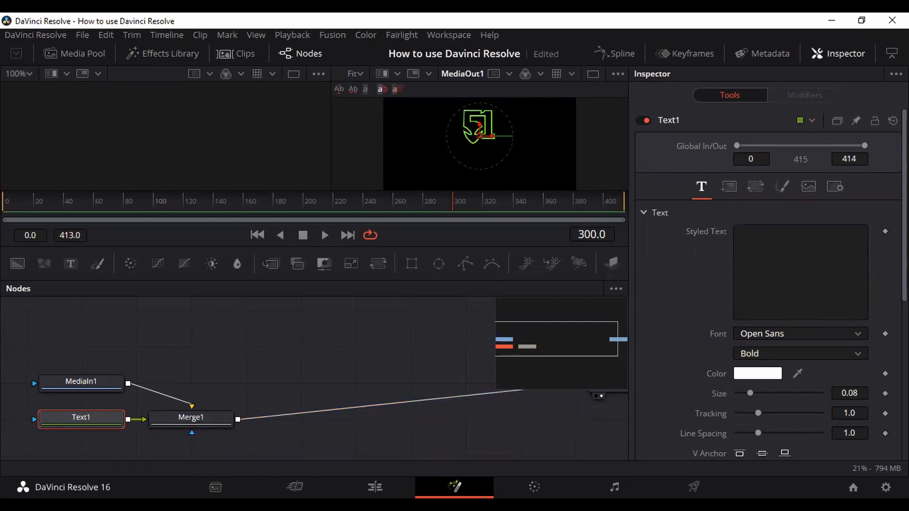
Move the playhead onto the High Rise shot and add a Text+ node over that clip in Fusion
{"action": "left_click", "coordinate": [295, 487]}
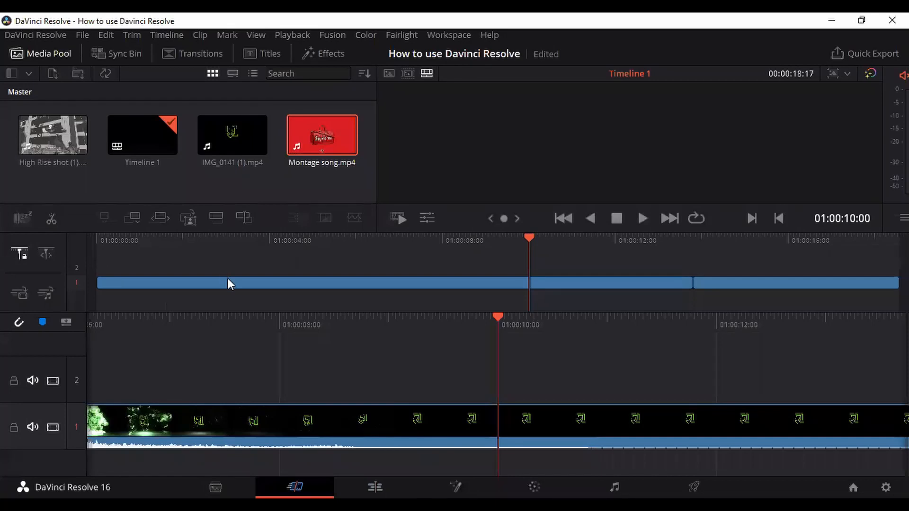
{"action": "left_click_drag", "start_coordinate": [527, 238], "coordinate": [709, 377]}
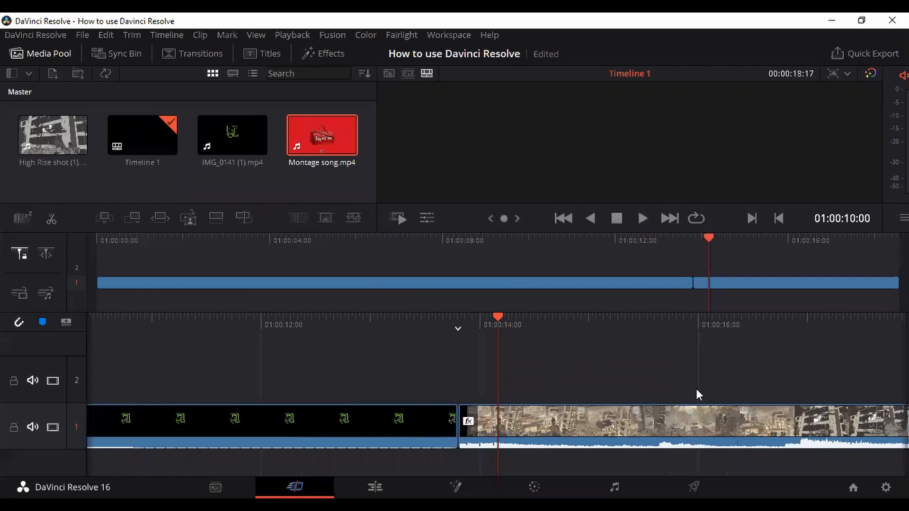
{"action": "left_click", "coordinate": [455, 487]}
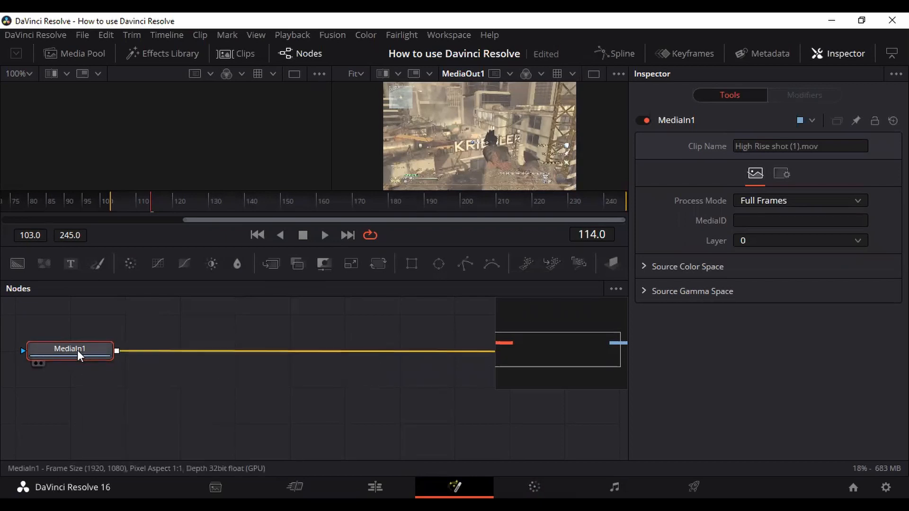
{"action": "left_click", "coordinate": [70, 262]}
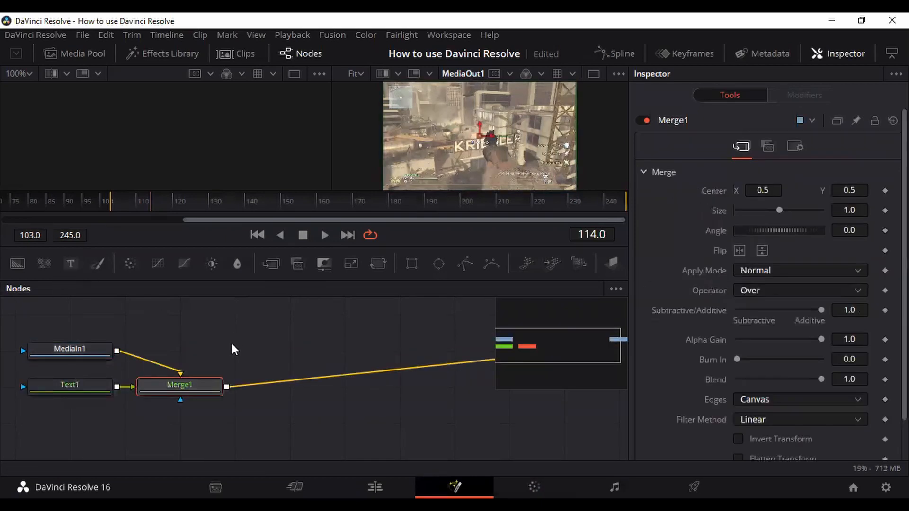
{"action": "left_click", "coordinate": [71, 381]}
{"action": "left_click", "coordinate": [783, 239]}
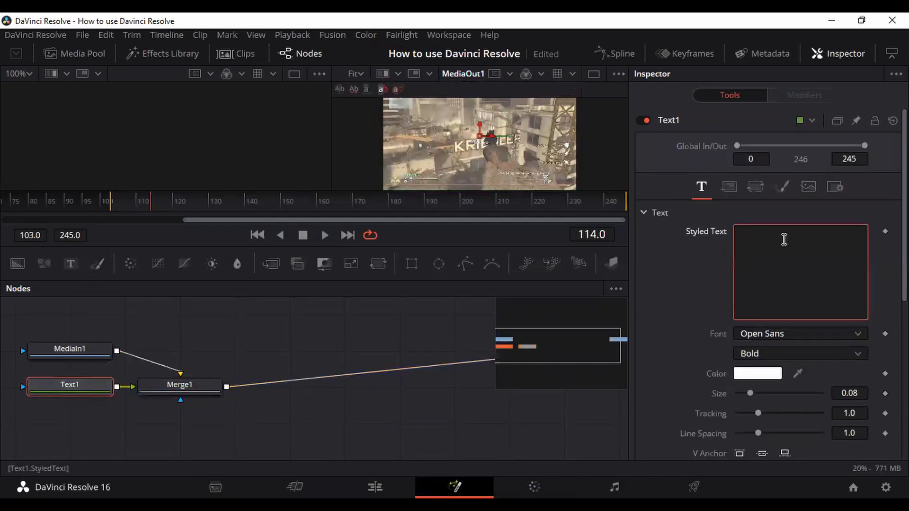
Enter "Mw2 Crane Shot" as the styled text of the new text node
{"action": "type", "text": "Mw2 "}
{"action": "type", "text": "High"}
{"action": "key", "text": "BackSpace"}
{"action": "key", "text": "BackSpace"}
{"action": "key", "text": "BackSpace"}
{"action": "key", "text": "BackSpace"}
{"action": "key", "text": "BackSpace"}
{"action": "type", "text": "Crane s"}
{"action": "key", "text": "BackSpace"}
{"action": "type", "text": "Shot"}
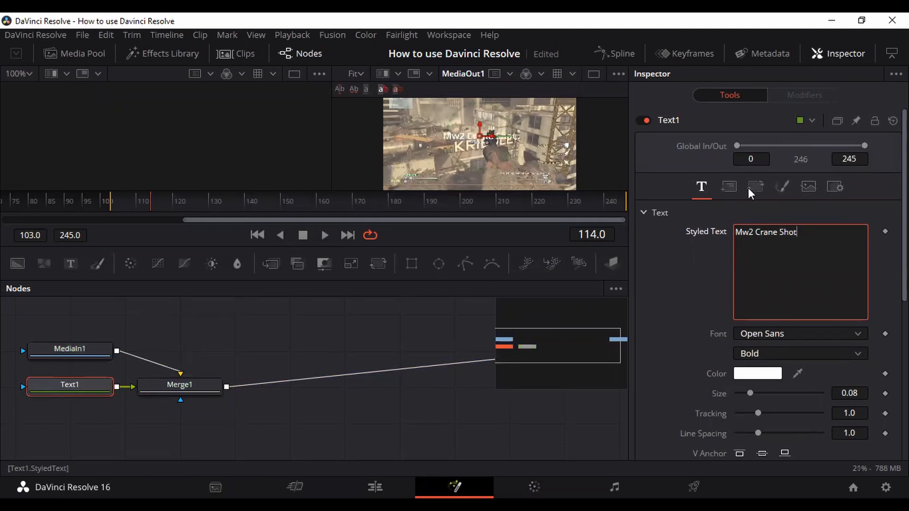
Set the title's font style to Bold Italic, keeping Open Sans, and colour the text blue-violet
{"action": "left_click", "coordinate": [762, 353]}
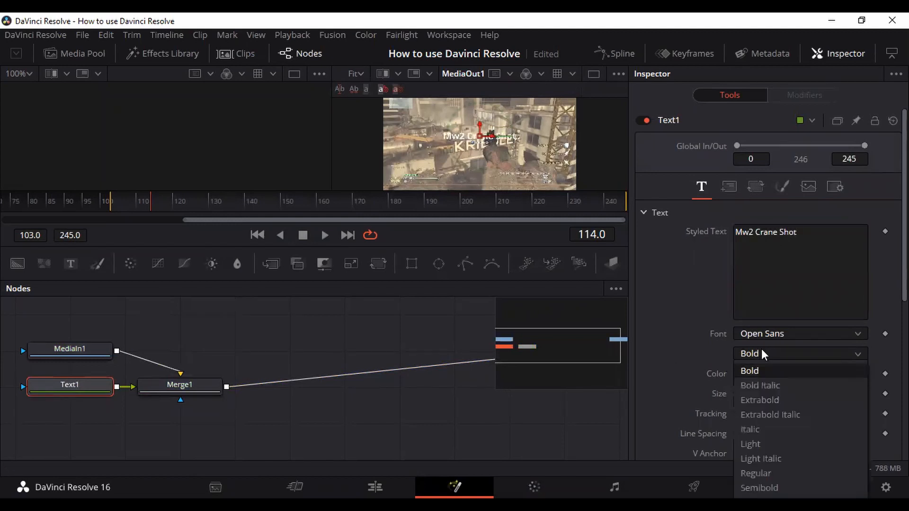
{"action": "left_click", "coordinate": [763, 386]}
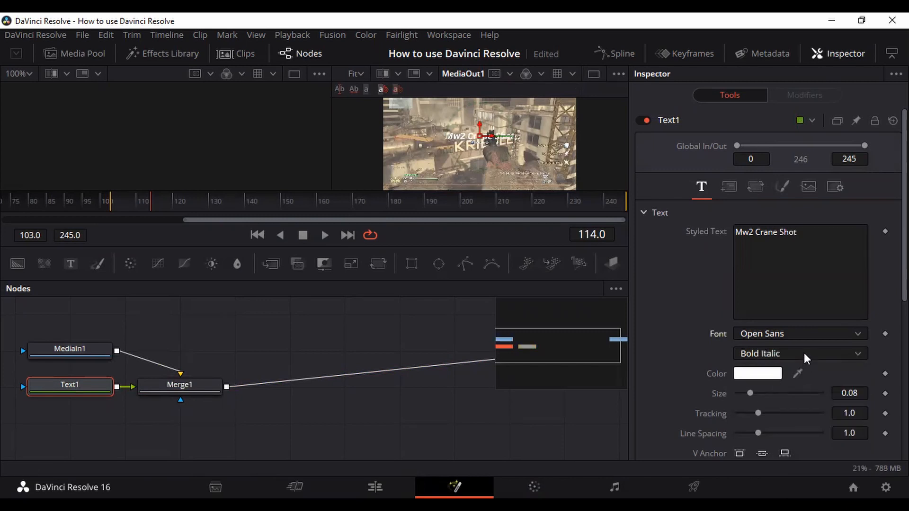
{"action": "left_click", "coordinate": [808, 335]}
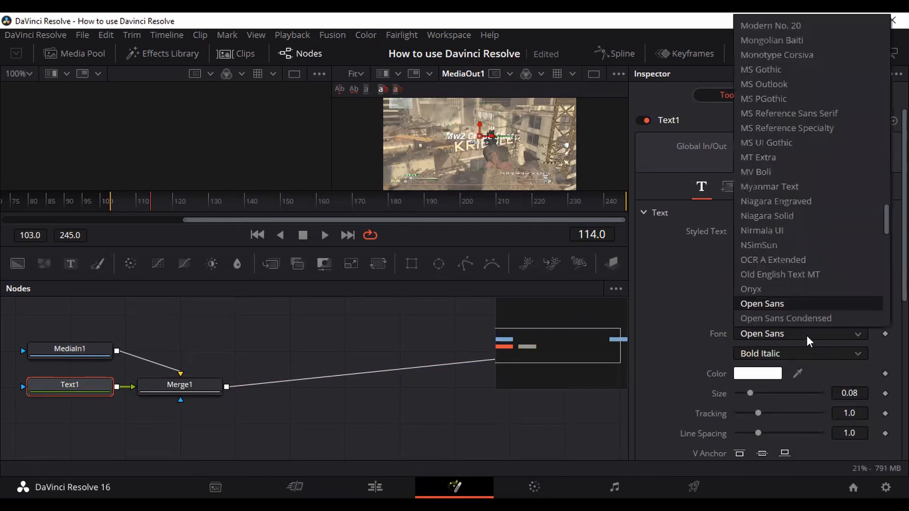
{"action": "left_click", "coordinate": [805, 336]}
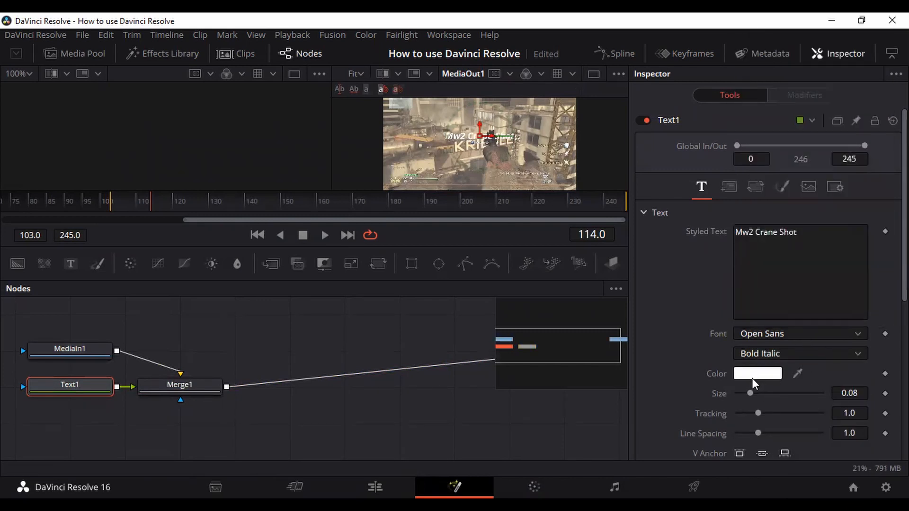
{"action": "left_click", "coordinate": [751, 378]}
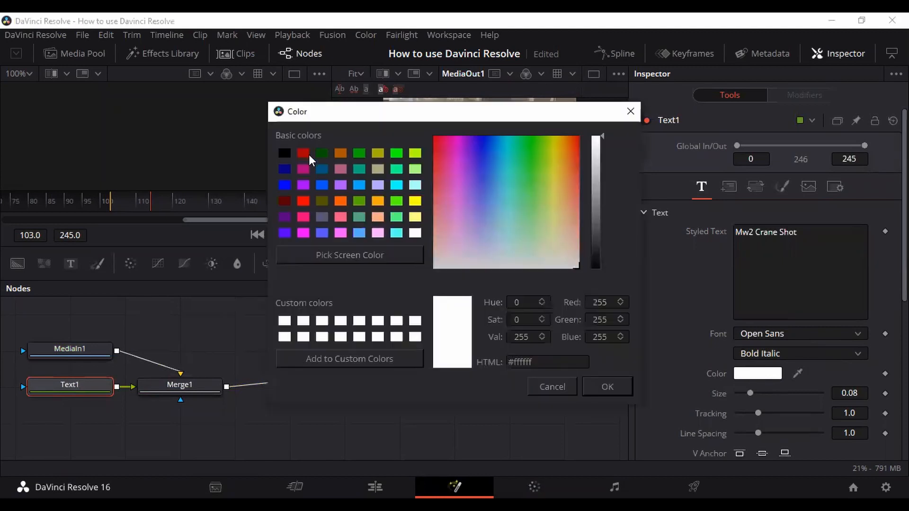
{"action": "left_click", "coordinate": [473, 141]}
{"action": "left_click", "coordinate": [605, 386]}
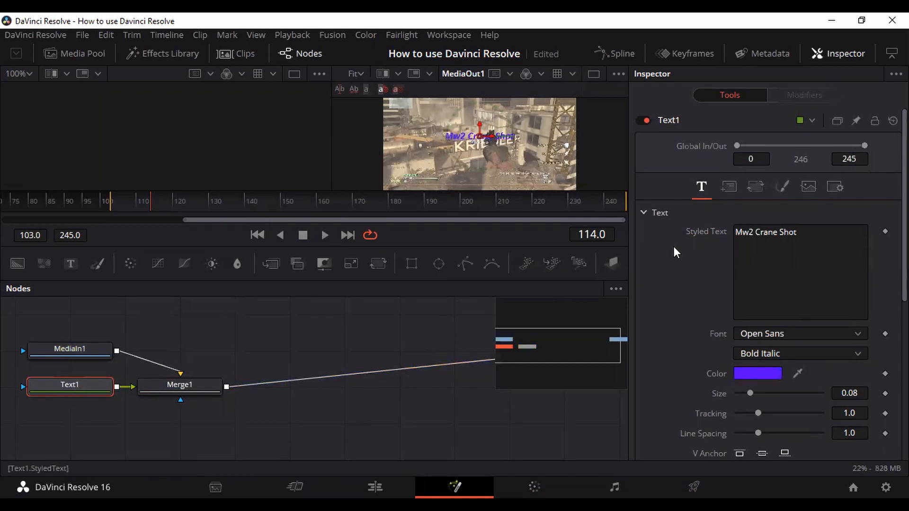
Enlarge the title text to a size of 0.0945 and reduce its line spacing to 0.913
{"action": "mouse_move", "coordinate": [750, 393]}
{"action": "left_mouse_down"}
{"action": "mouse_move", "coordinate": [768, 392]}
{"action": "mouse_move", "coordinate": [743, 394]}
{"action": "mouse_move", "coordinate": [762, 396]}
{"action": "mouse_move", "coordinate": [750, 395]}
{"action": "left_mouse_up"}
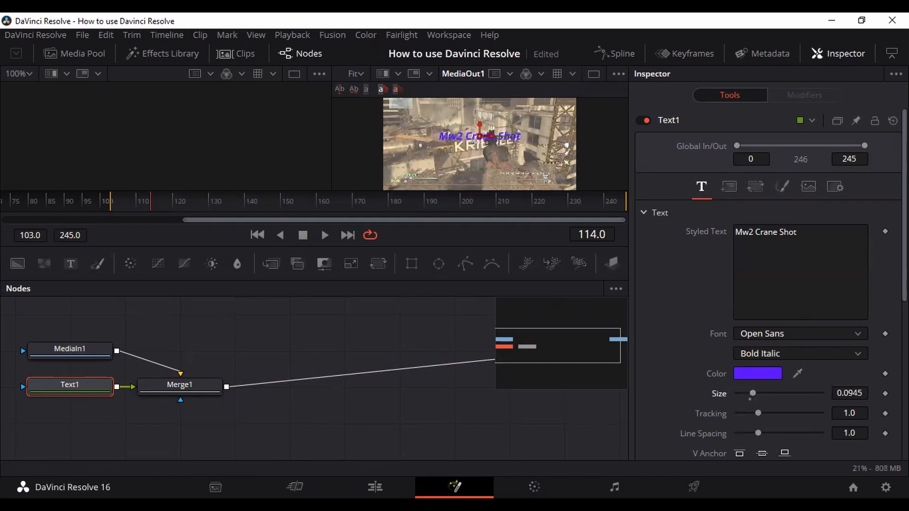
{"action": "scroll", "coordinate": [763, 425], "scroll_direction": "down", "scroll_amount": 3}
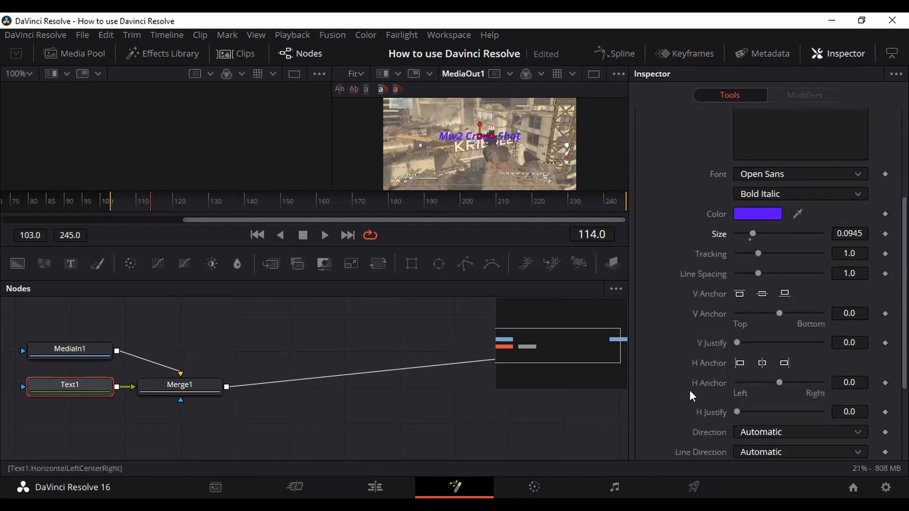
{"action": "scroll", "coordinate": [689, 389], "scroll_direction": "up", "scroll_amount": 2}
{"action": "mouse_move", "coordinate": [760, 354]}
{"action": "left_mouse_down"}
{"action": "mouse_move", "coordinate": [779, 357]}
{"action": "mouse_move", "coordinate": [759, 356]}
{"action": "left_mouse_up"}
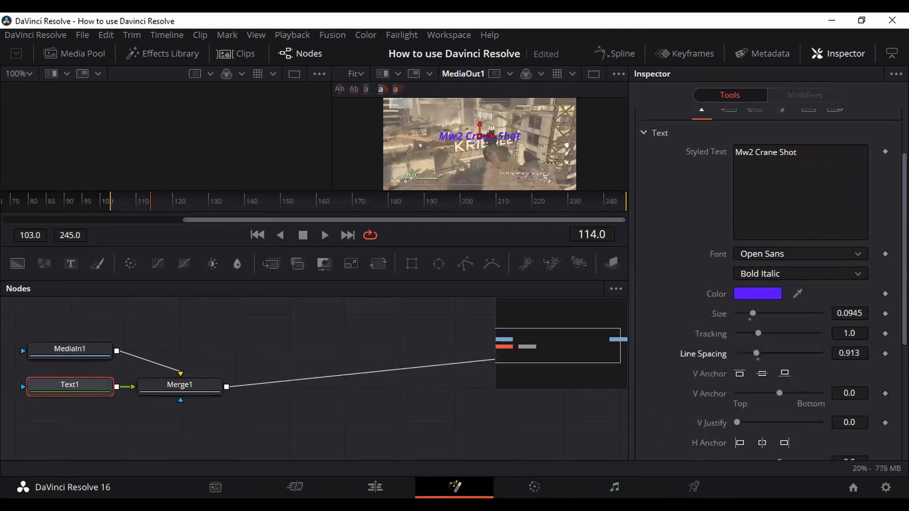
Look over the Color and Fairlight pages, and browse the available render presets on the Deliver page
{"action": "left_click", "coordinate": [535, 487]}
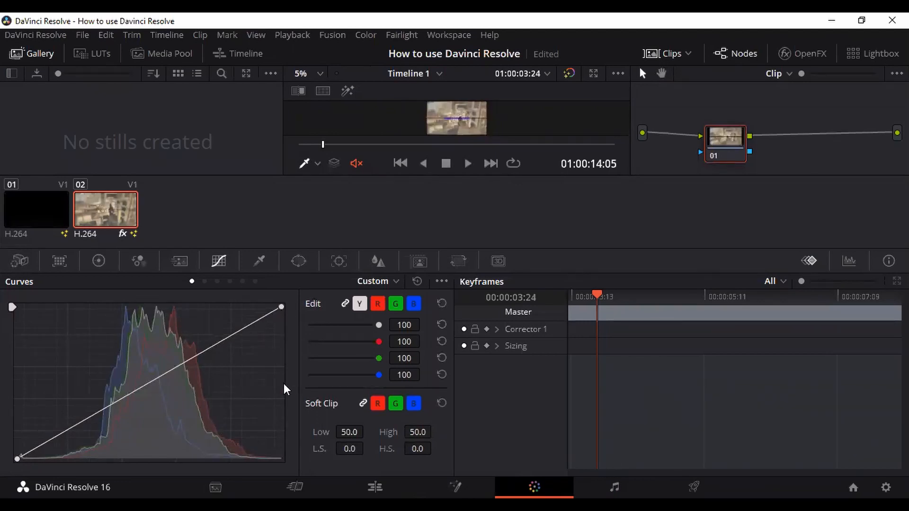
{"action": "left_click", "coordinate": [615, 487]}
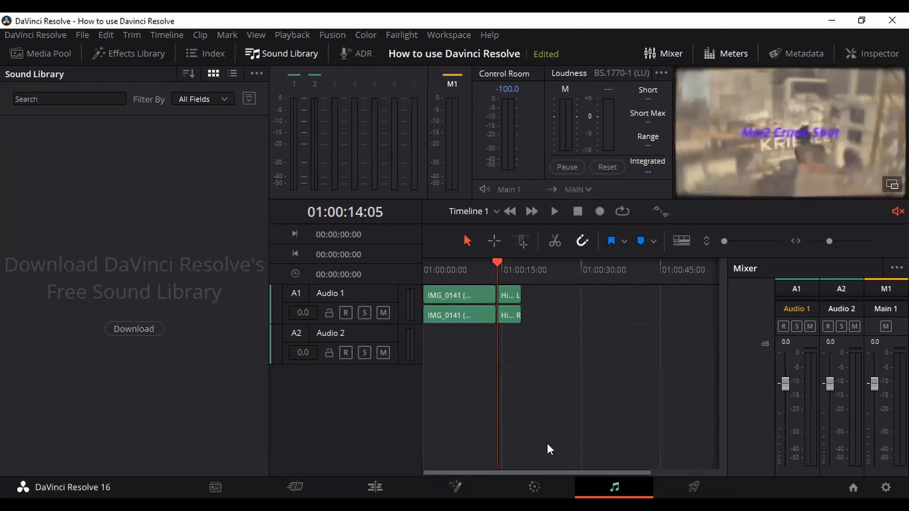
{"action": "left_click", "coordinate": [693, 488]}
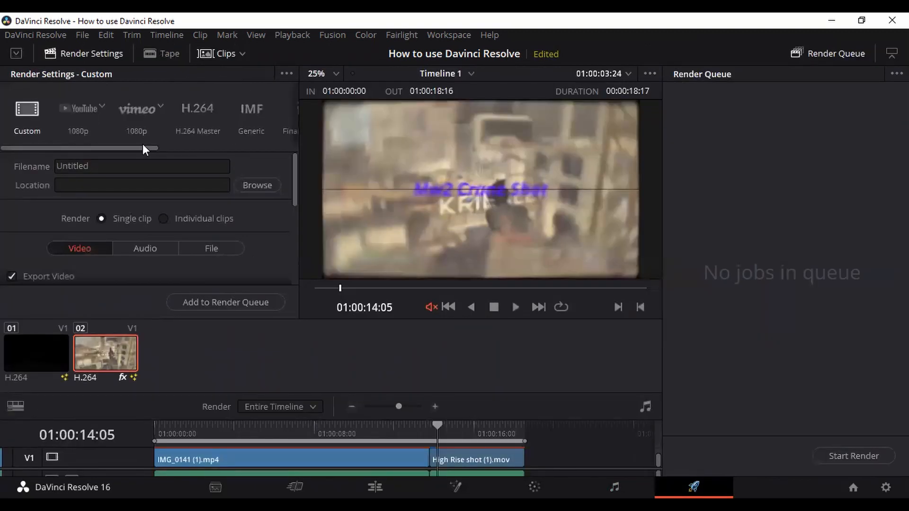
{"action": "left_click_drag", "start_coordinate": [226, 147], "coordinate": [280, 150]}
{"action": "left_click_drag", "start_coordinate": [216, 145], "coordinate": [294, 156]}
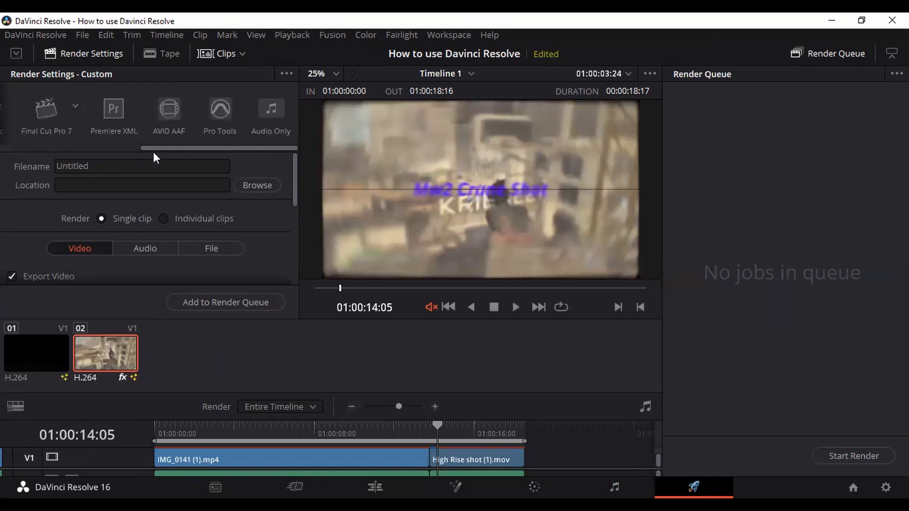
{"action": "left_click_drag", "start_coordinate": [156, 149], "coordinate": [3, 180]}
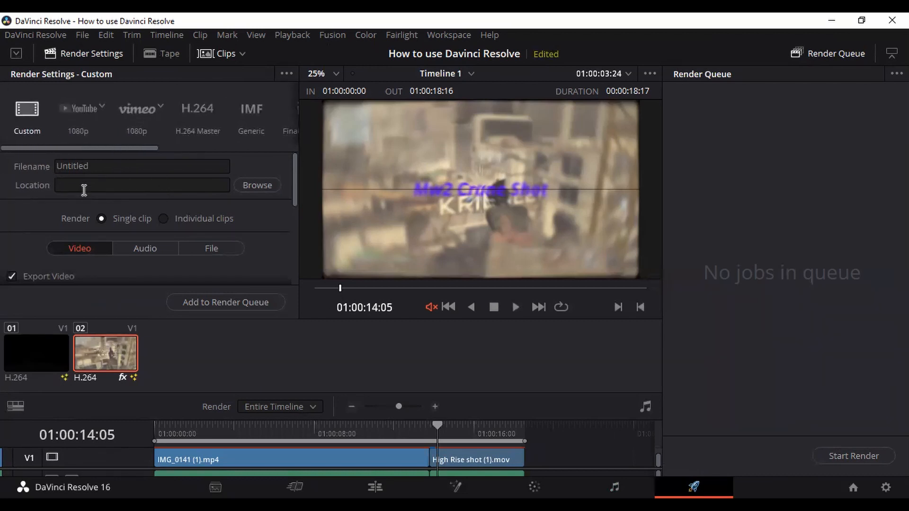
Choose the YouTube 1080p render preset and add the timeline to the render queue as "Crane Shot" in the Videos folder
{"action": "left_click", "coordinate": [84, 110]}
{"action": "scroll", "coordinate": [220, 275], "scroll_direction": "down", "scroll_amount": 2}
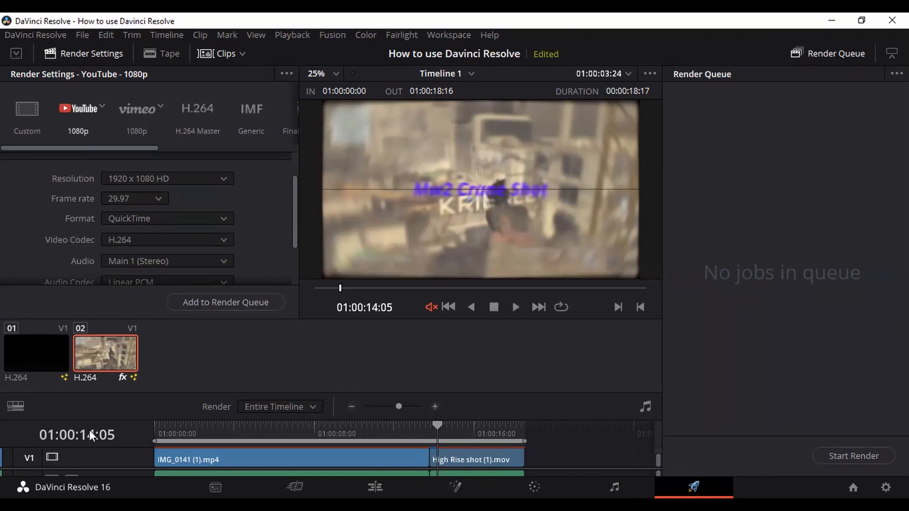
{"action": "left_click", "coordinate": [227, 307]}
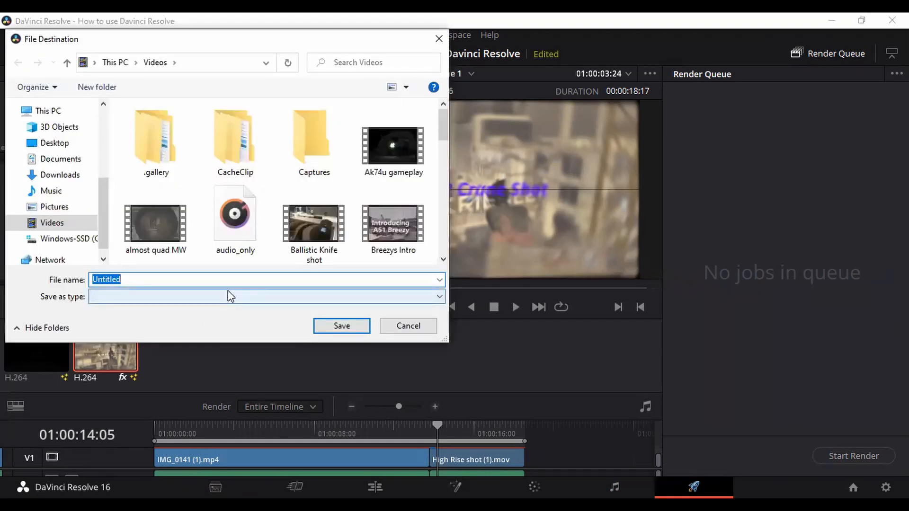
{"action": "key", "text": "BackSpace"}
{"action": "type", "text": "Crane Shot"}
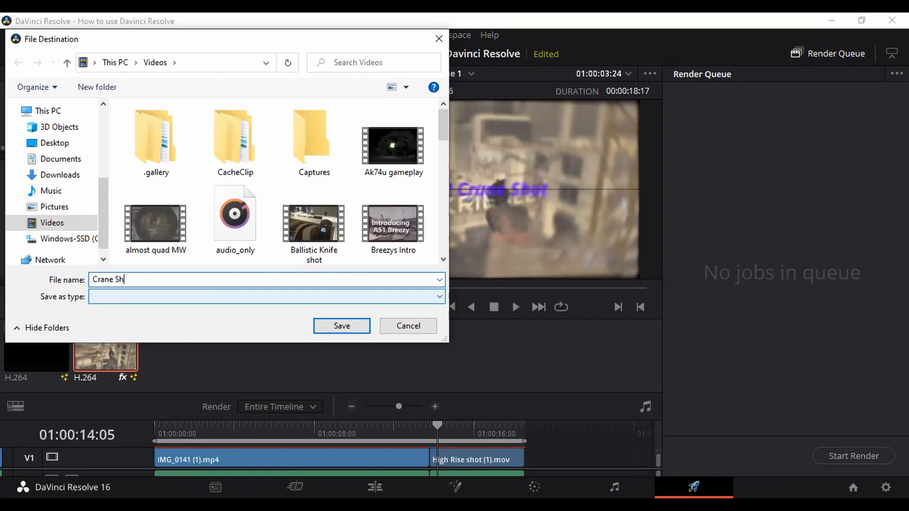
{"action": "left_click", "coordinate": [336, 328]}
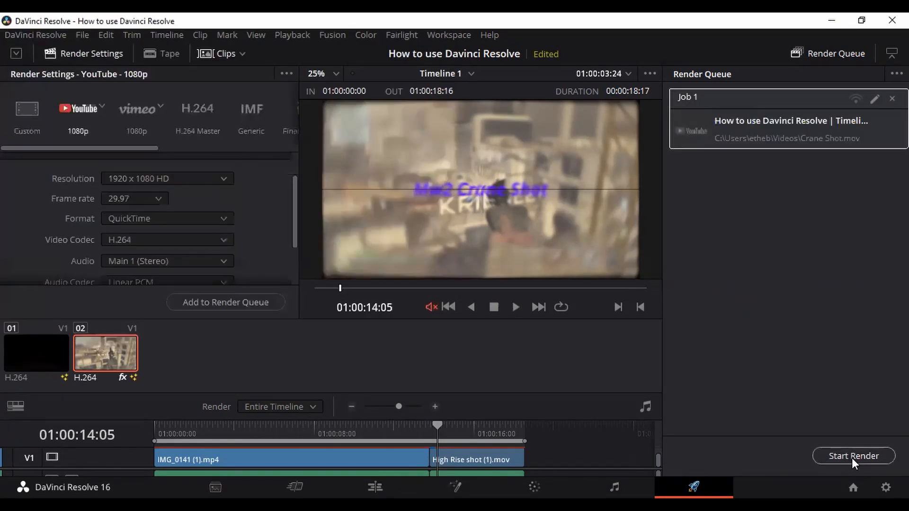
Start rendering the queued Crane Shot job, and stop the render before it completes
{"action": "left_click", "coordinate": [854, 455]}
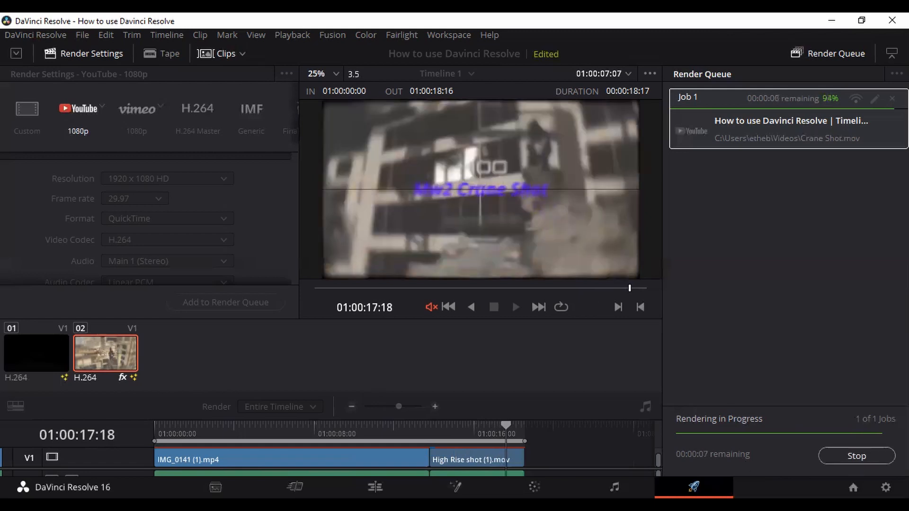
{"action": "left_click", "coordinate": [856, 456]}
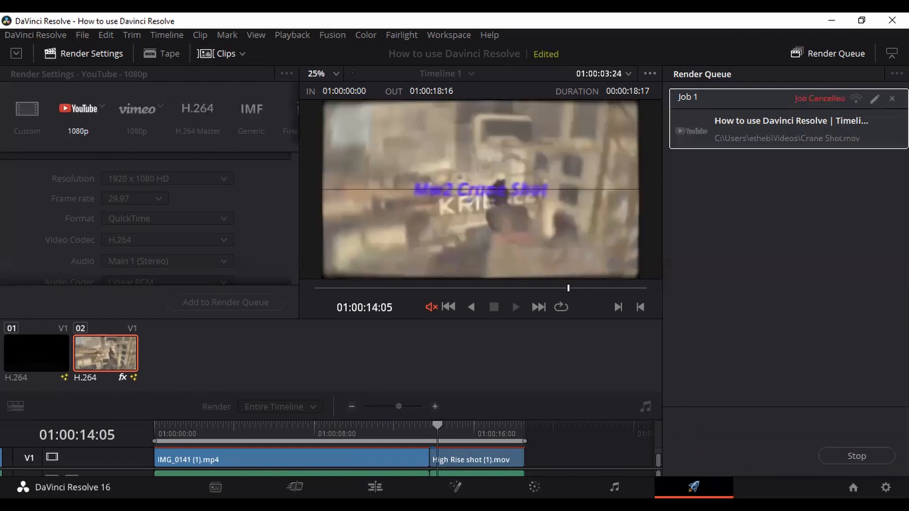